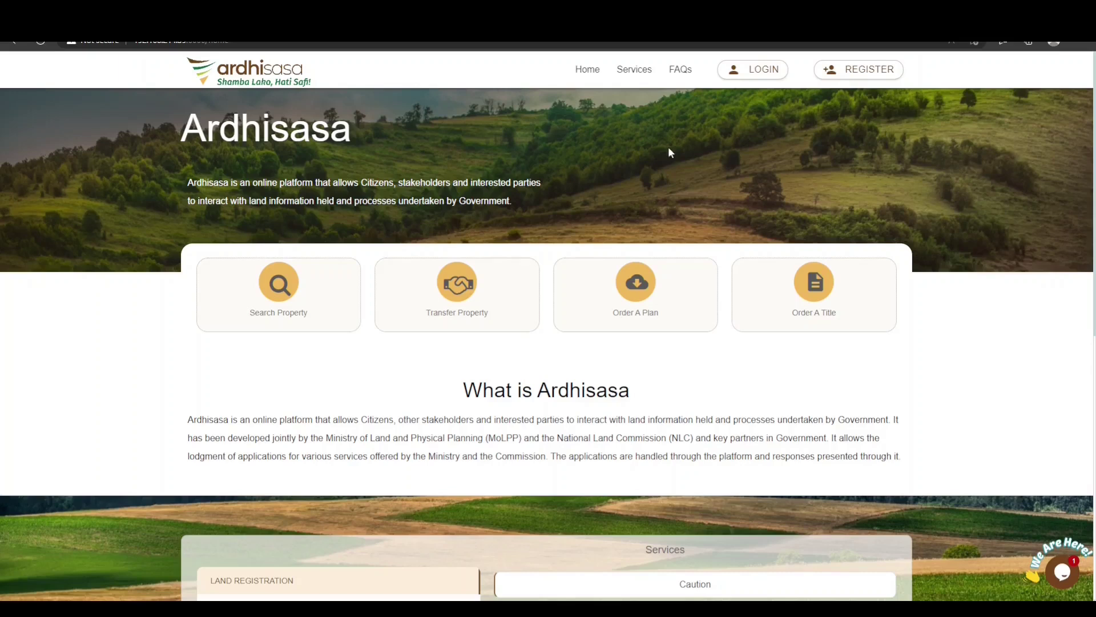
Sign in to Ardhisasa with the pasted ID number, the account password and the one-time verification code.
left_click(730, 79)
left_click(476, 280)
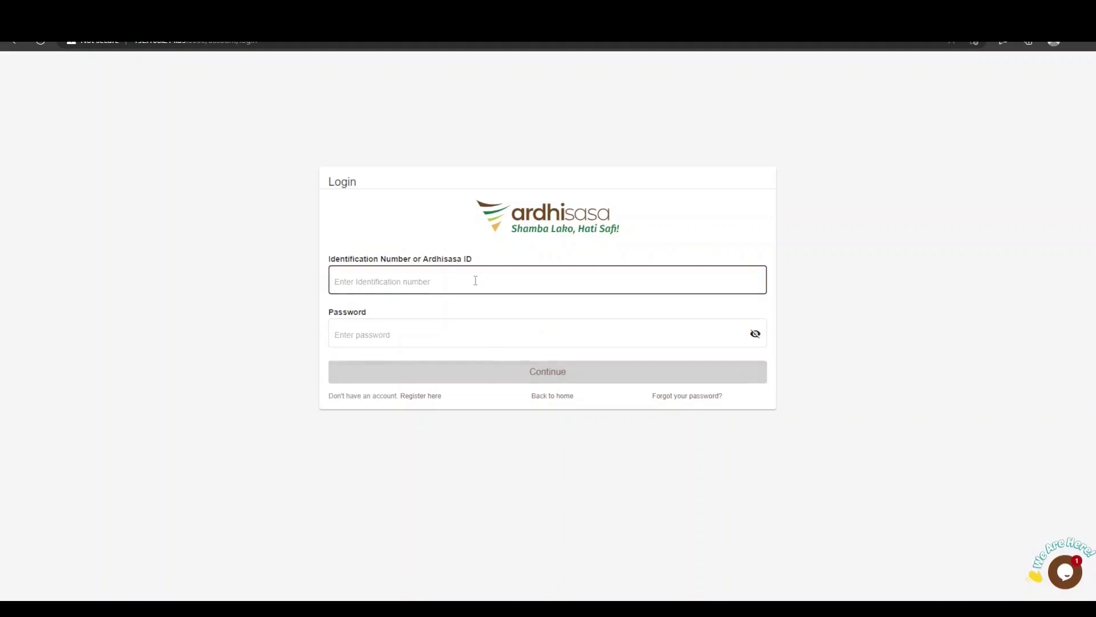
left_click(421, 332)
type("**")
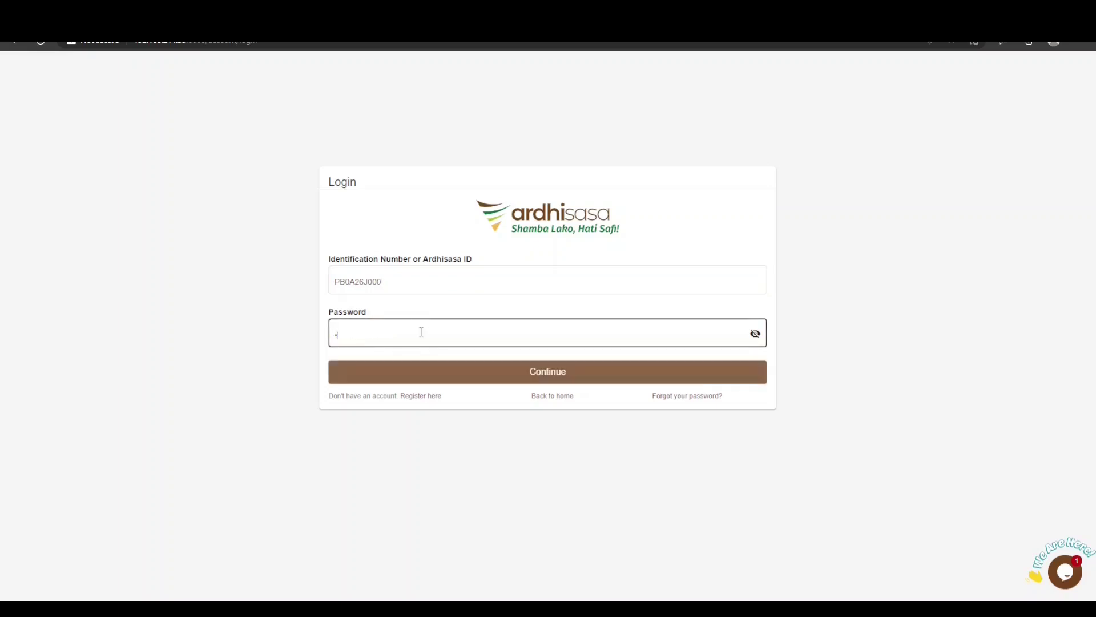
type("*******")
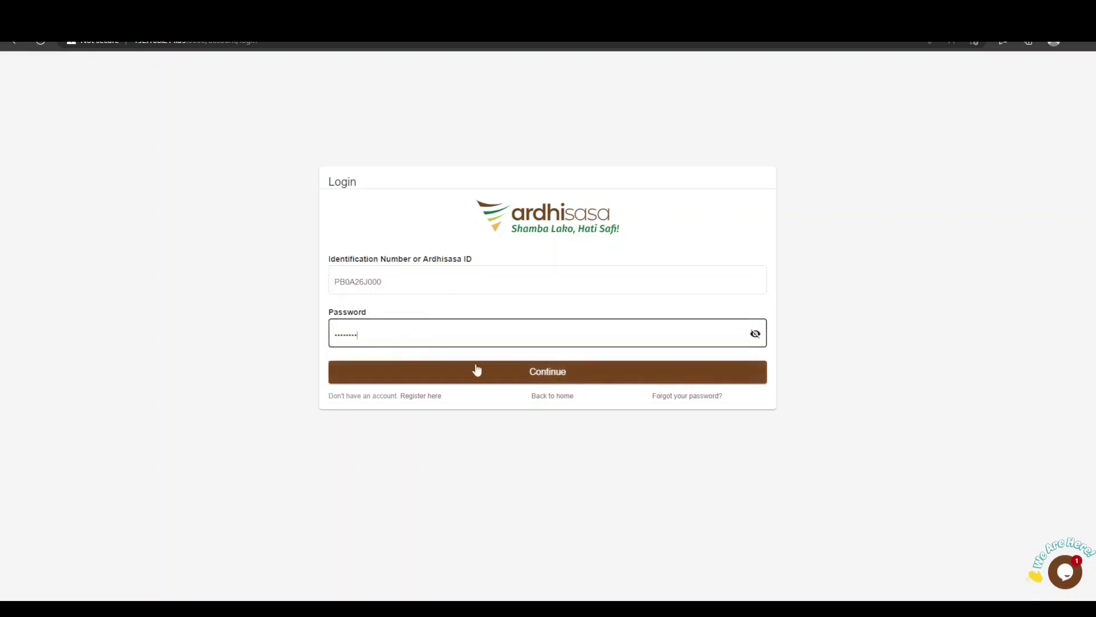
left_click(530, 373)
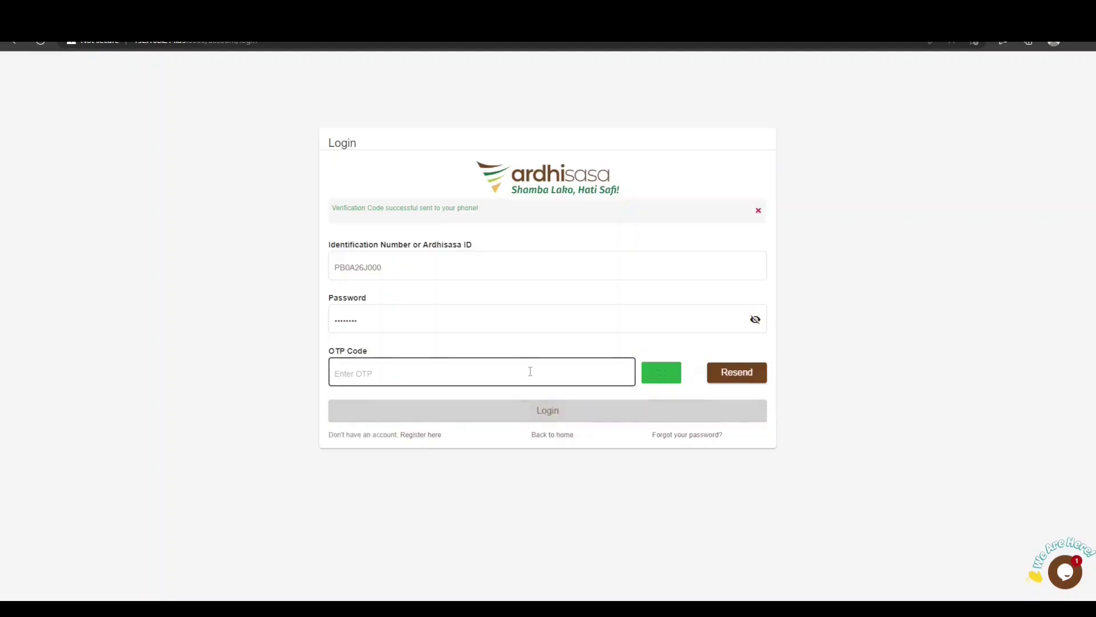
key("ctrl+v")
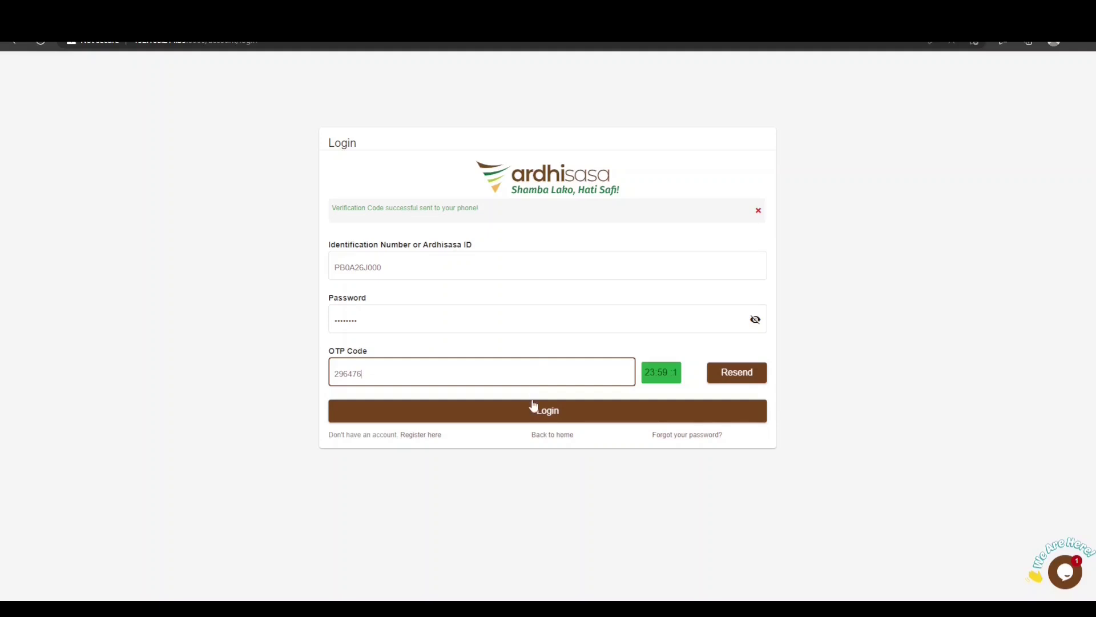
left_click(567, 401)
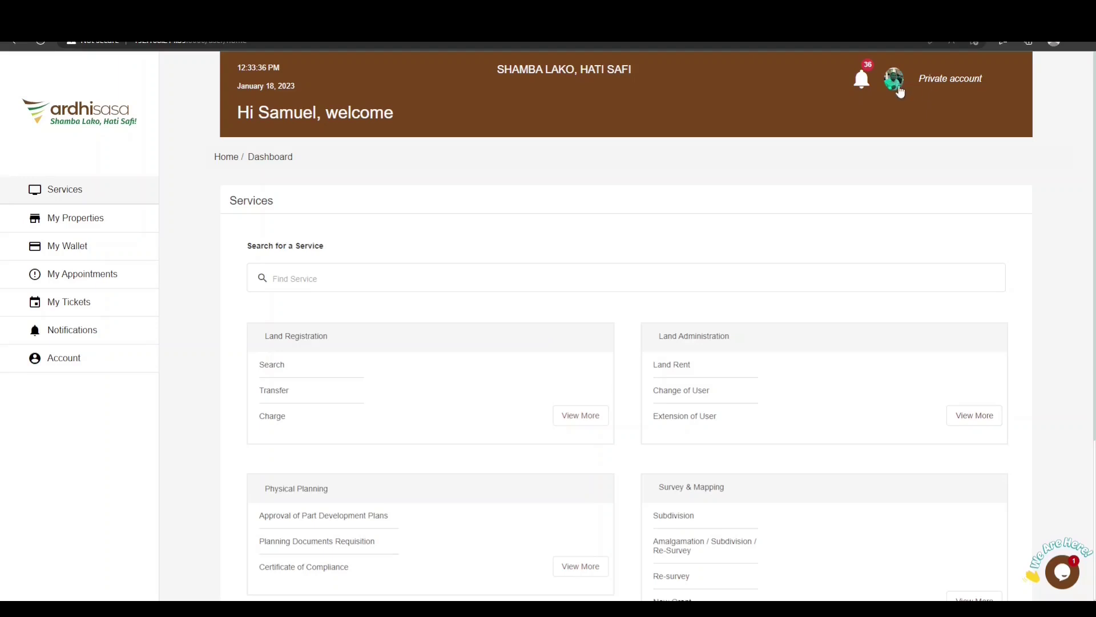
Switch the profile to the Licensed Surveyor account and scroll down its services dashboard.
left_click(895, 85)
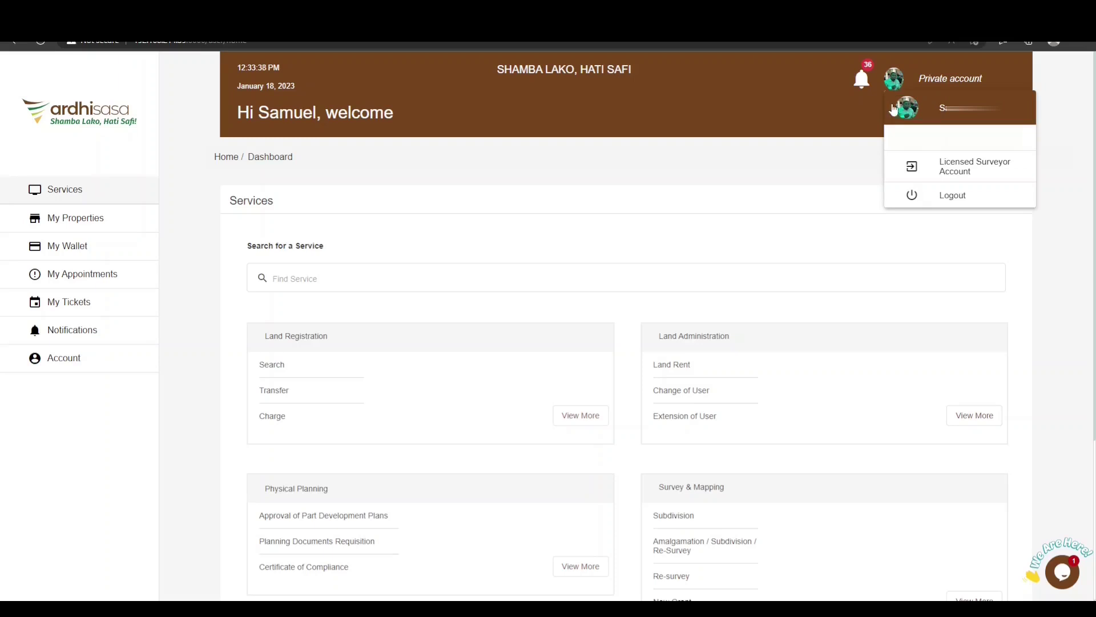
left_click(964, 169)
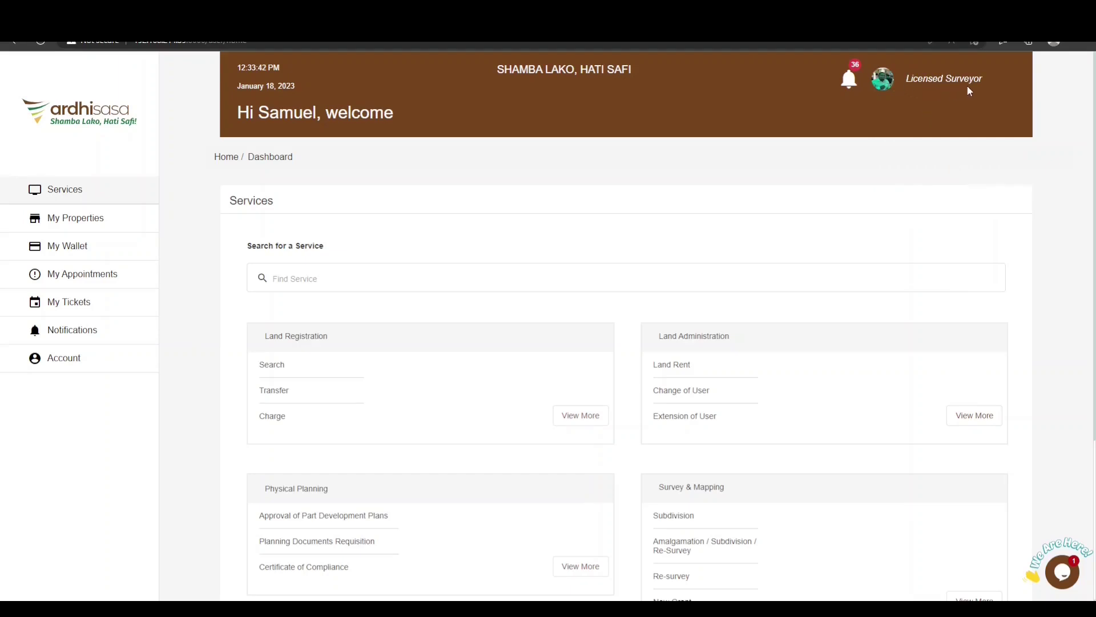
scroll(898, 196, "down", 4)
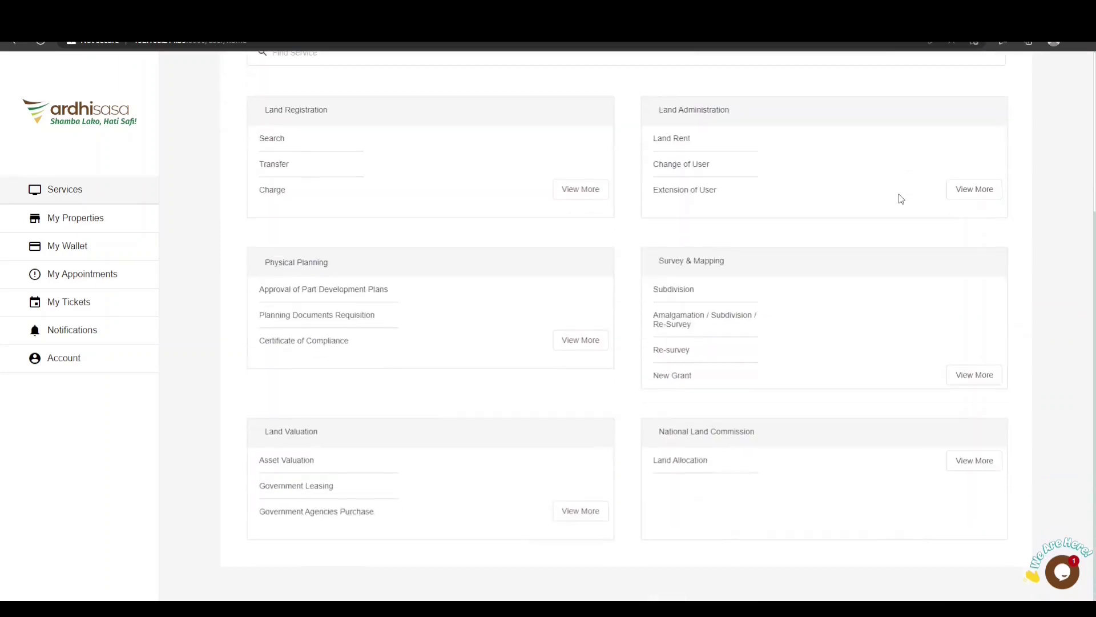
Open Sectional Property from the full list of Survey & Mapping services.
left_click(980, 381)
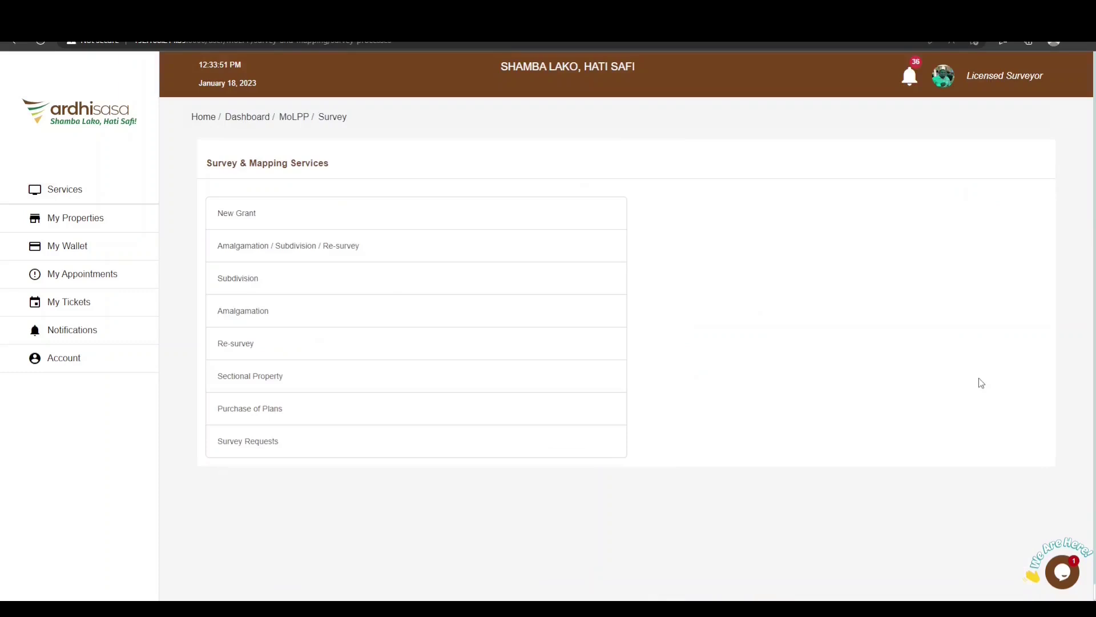
left_click(242, 389)
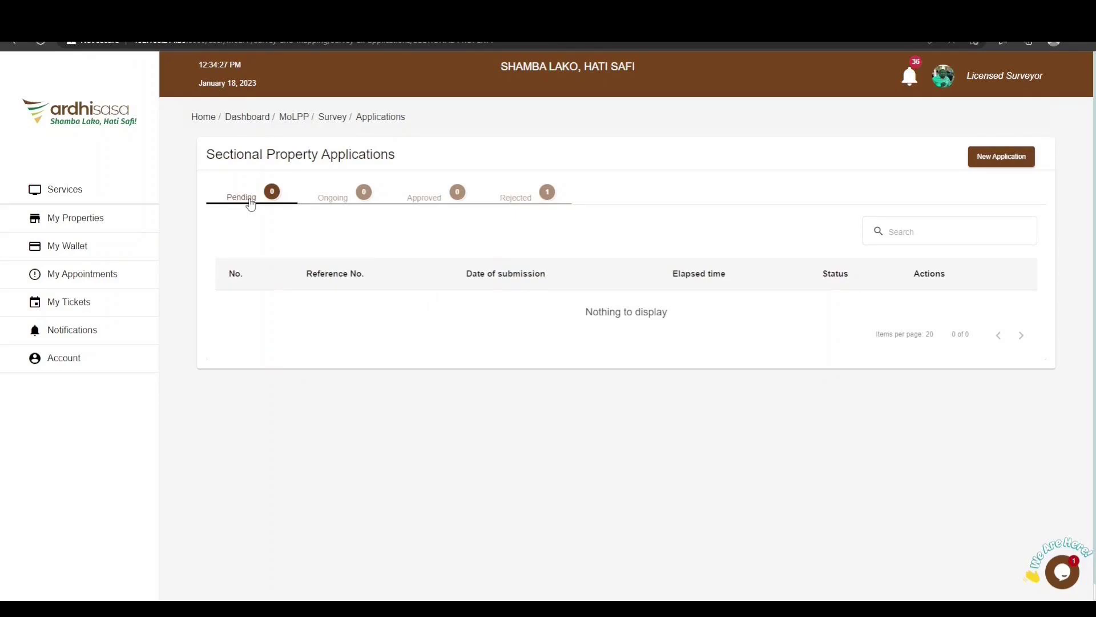
left_click(323, 208)
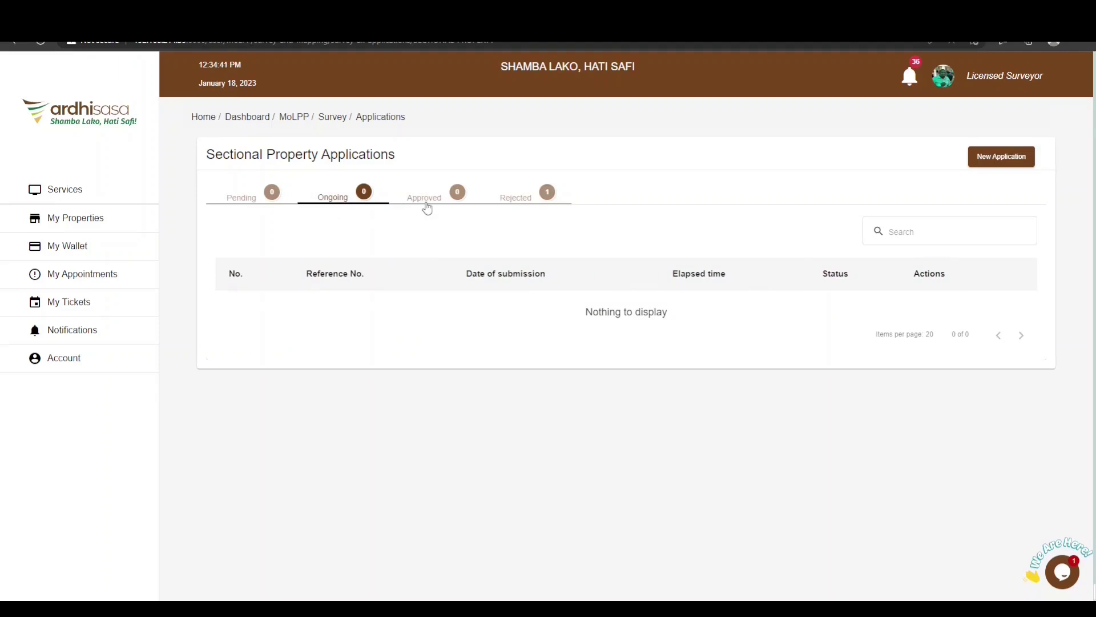
left_click(426, 207)
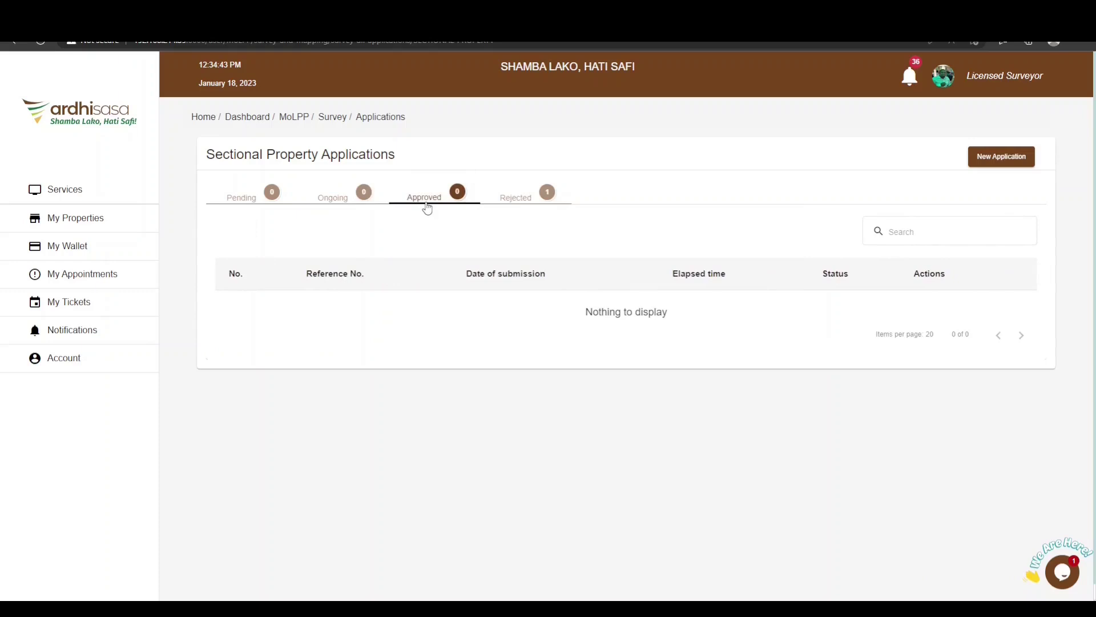
left_click(518, 201)
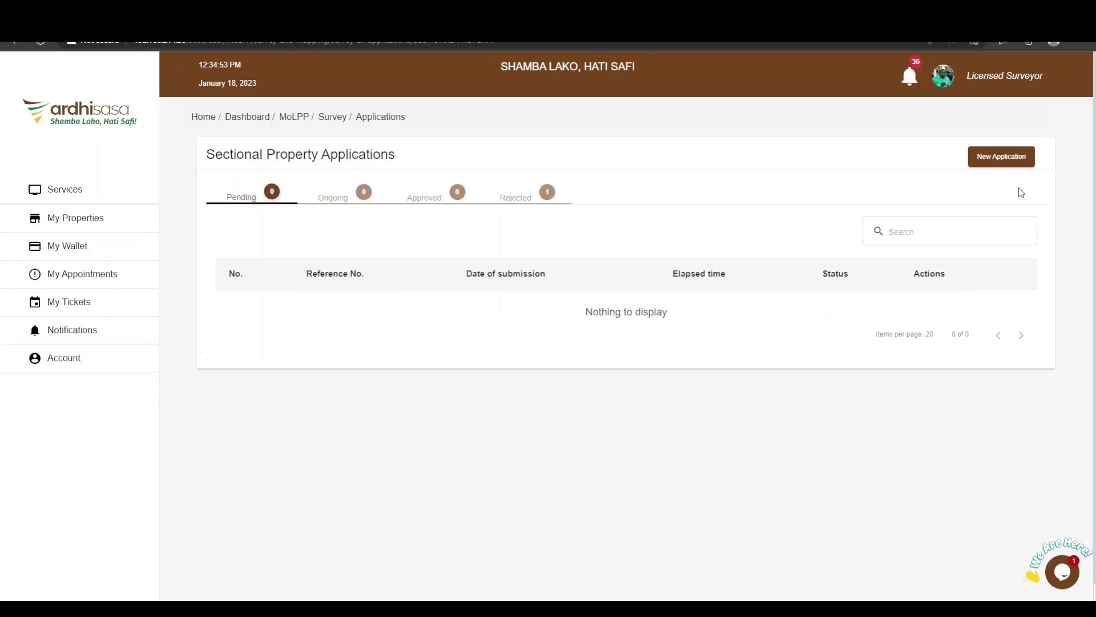
Start a new sectional property application, review the requirements, actors and payments FAQs, then proceed.
left_click(1000, 162)
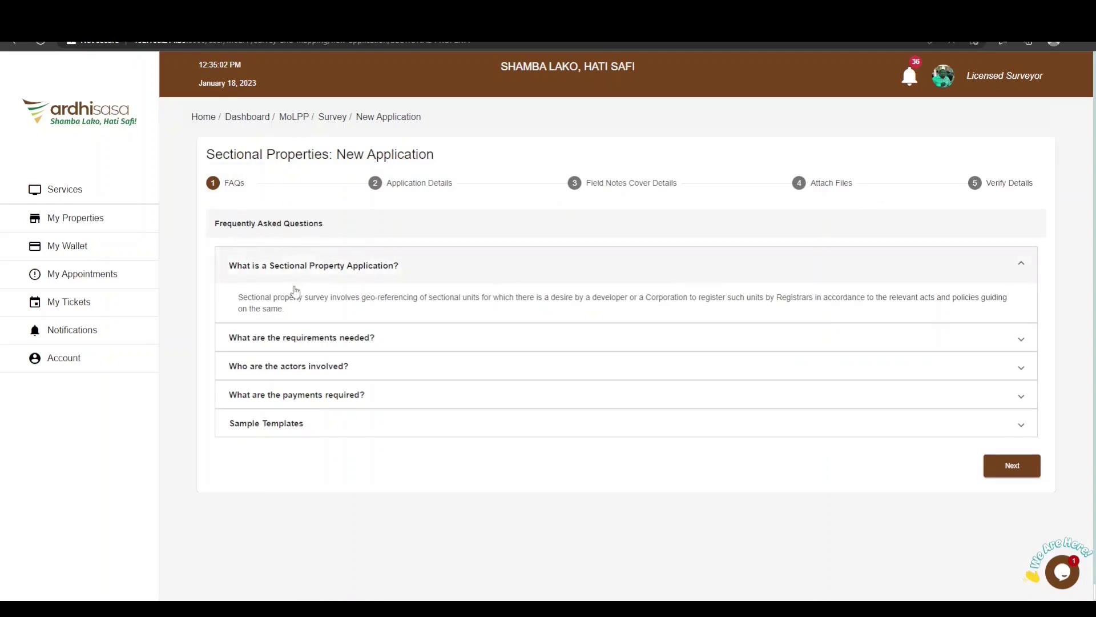
left_click(315, 343)
scroll(315, 342, "down", 3)
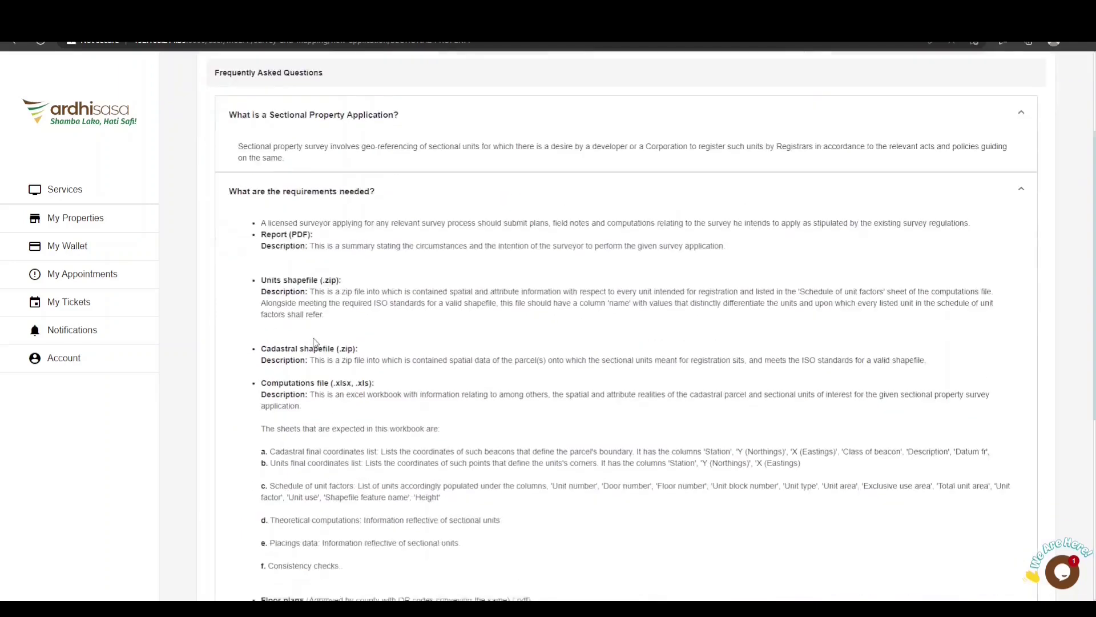
scroll(315, 343, "down", 3)
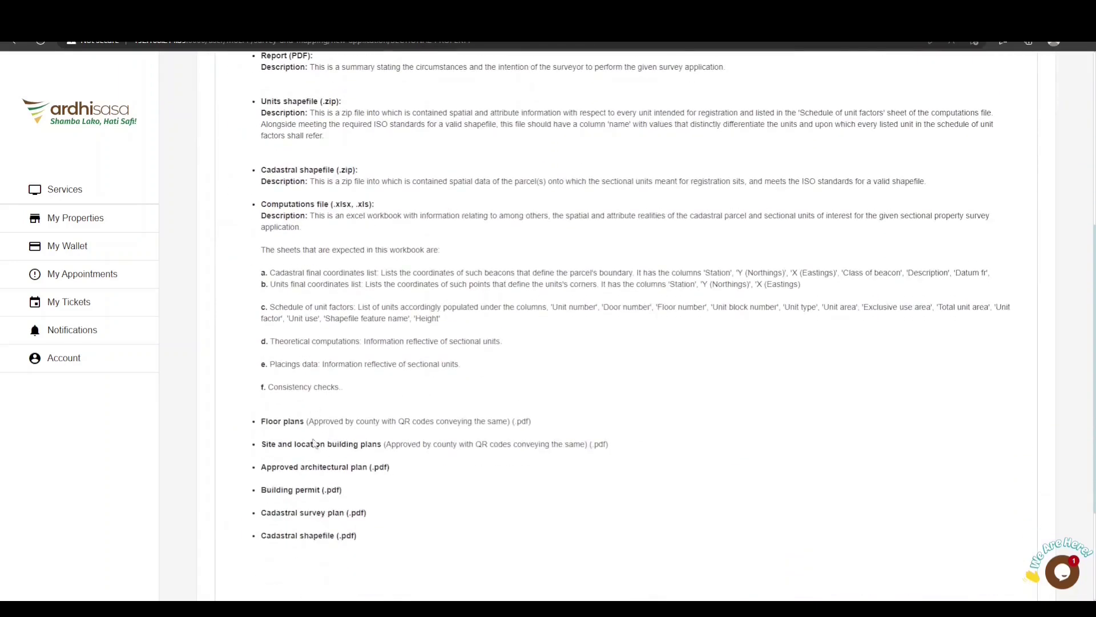
scroll(318, 480, "down", 2)
left_click(330, 540)
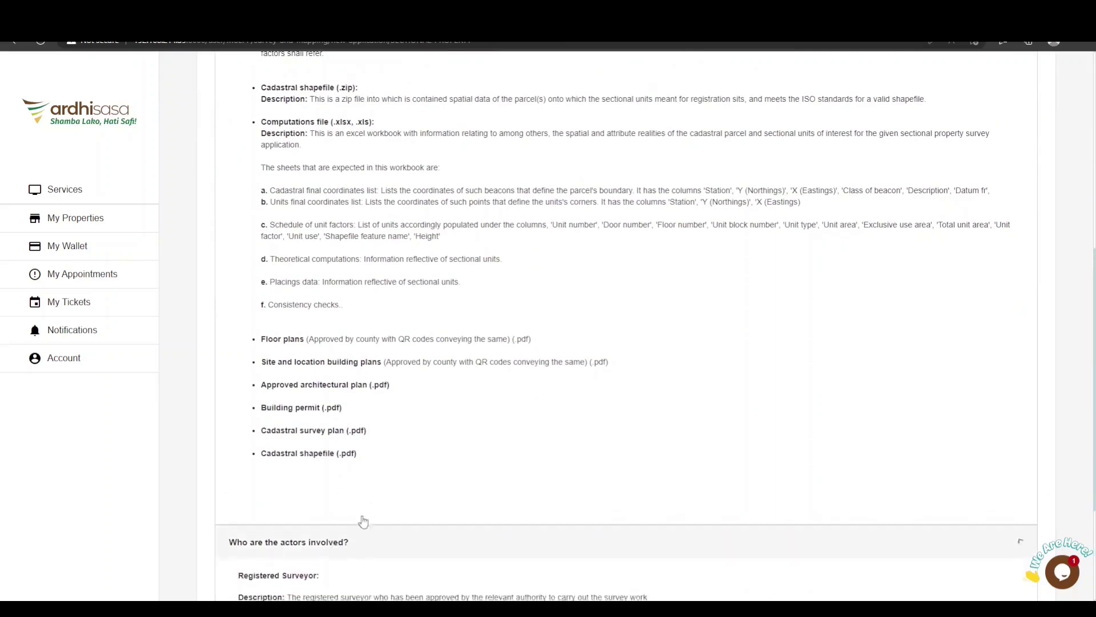
scroll(379, 451, "down", 4)
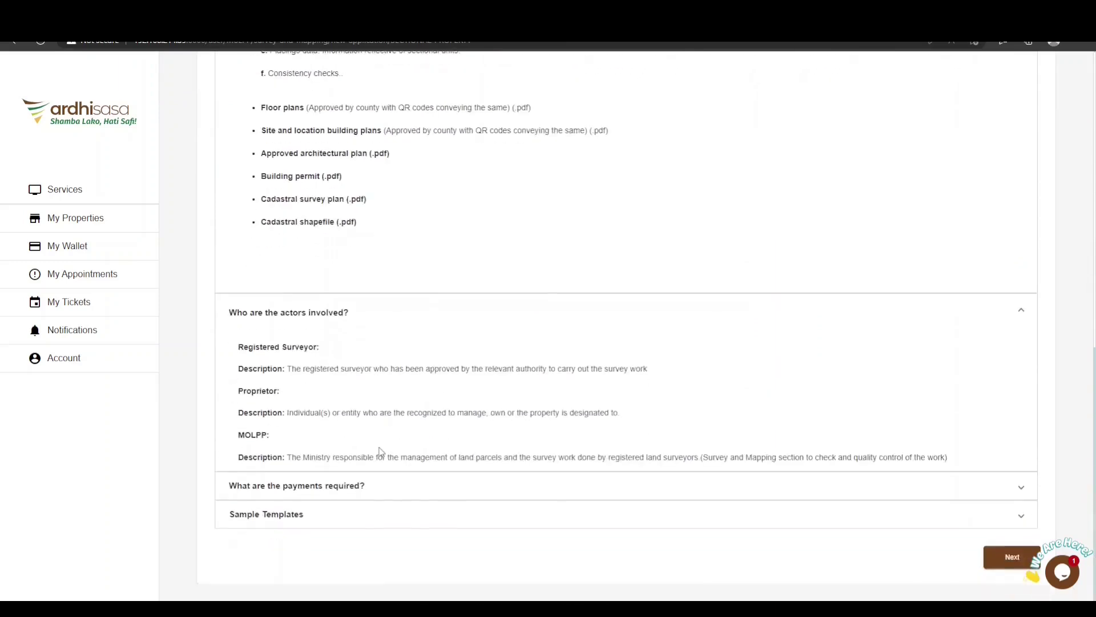
left_click(366, 496)
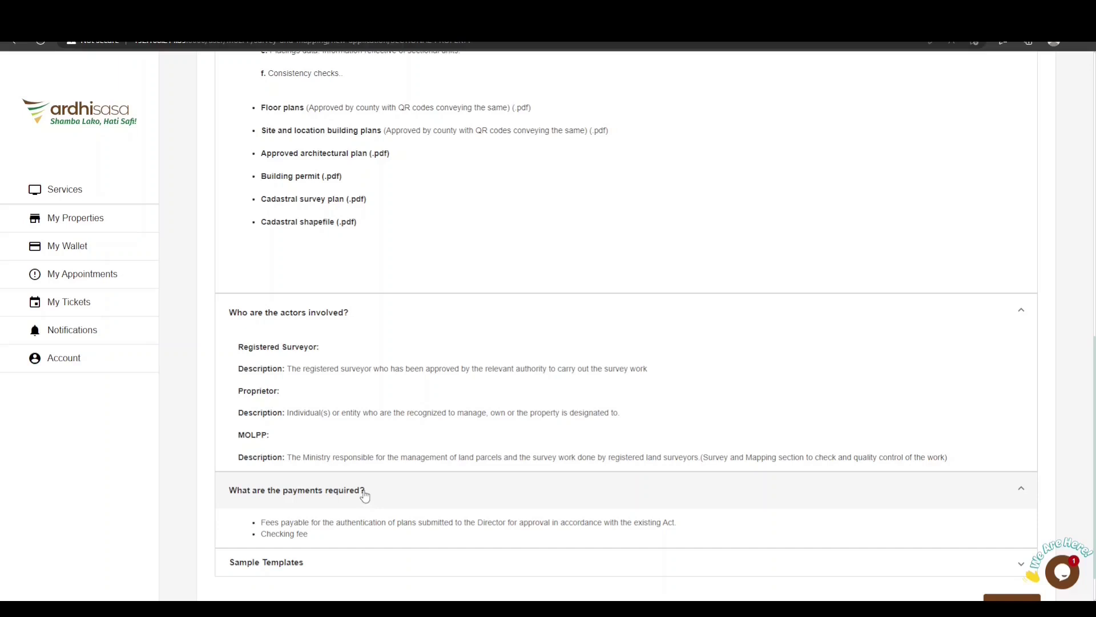
scroll(954, 424, "down", 1)
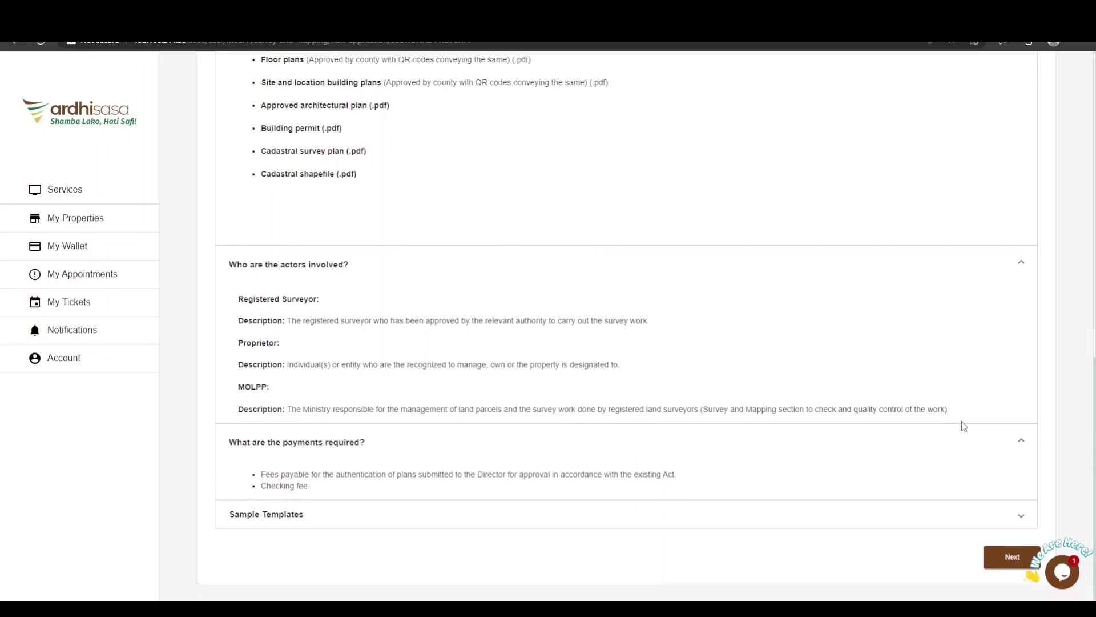
left_click(1011, 558)
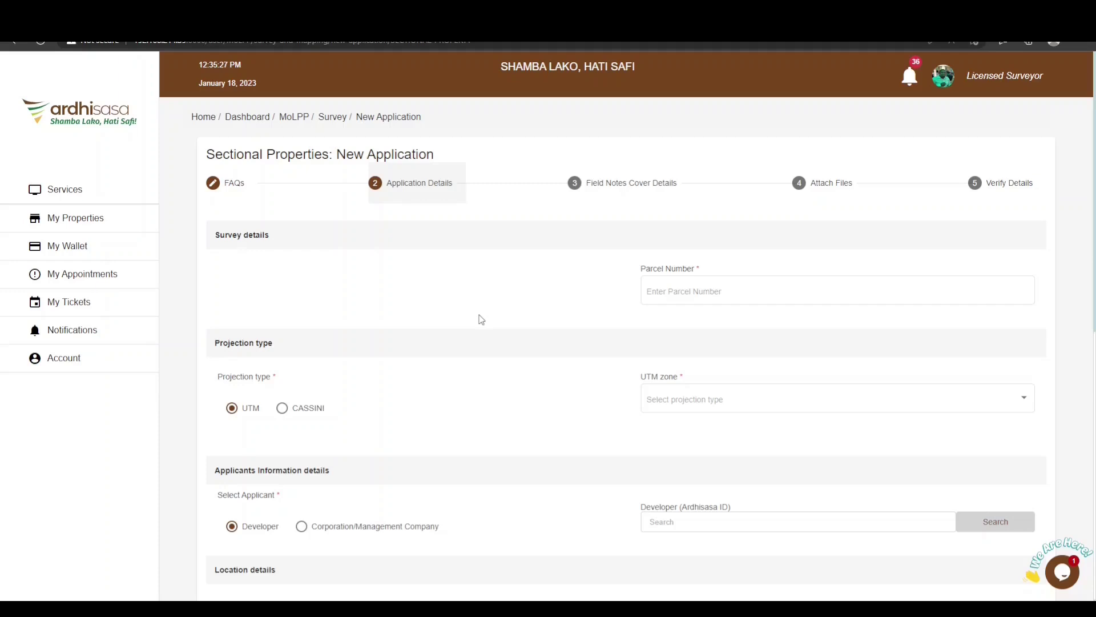
Enter parcel number NAIROBI/BLOCK and set the projection to UTM, Arc 1960 / UTM zone 37S.
left_click(728, 291)
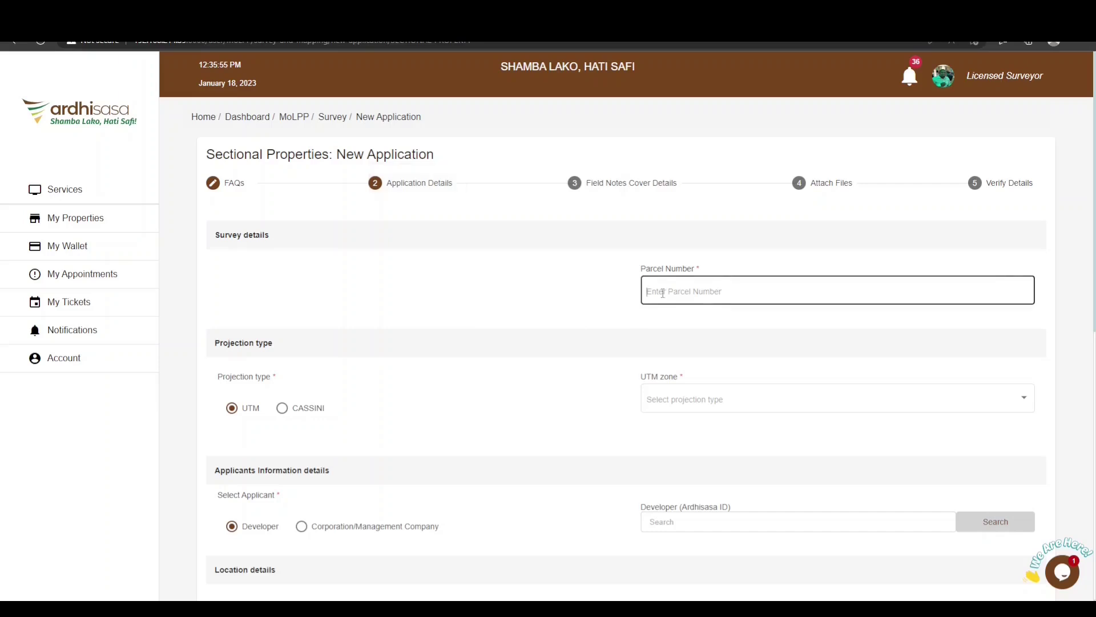
type("NAIROBI/")
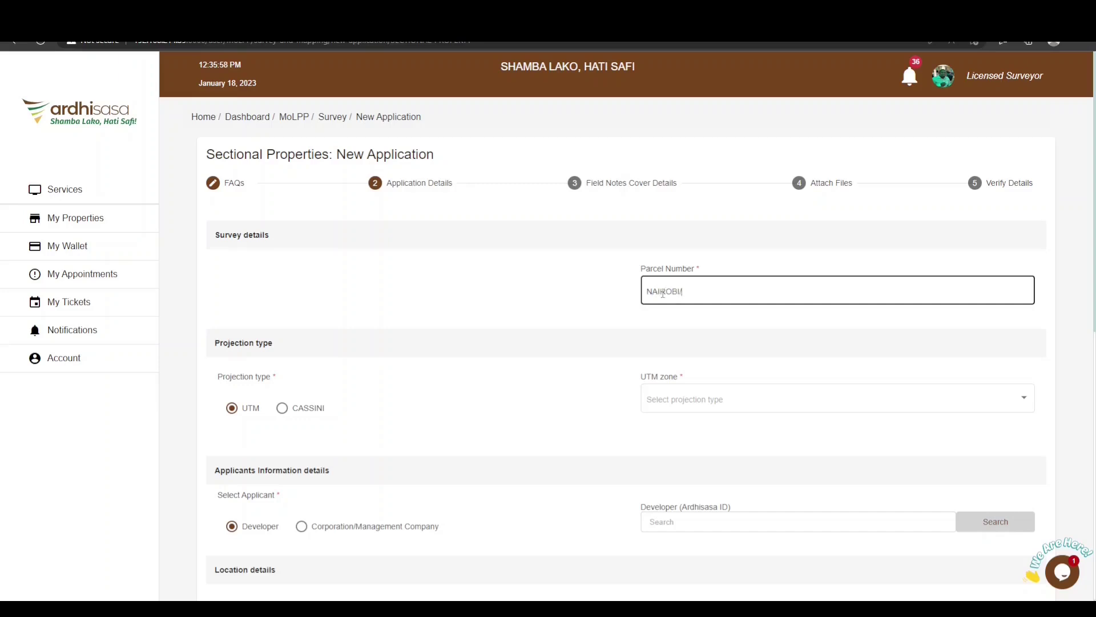
type("BLOCK12")
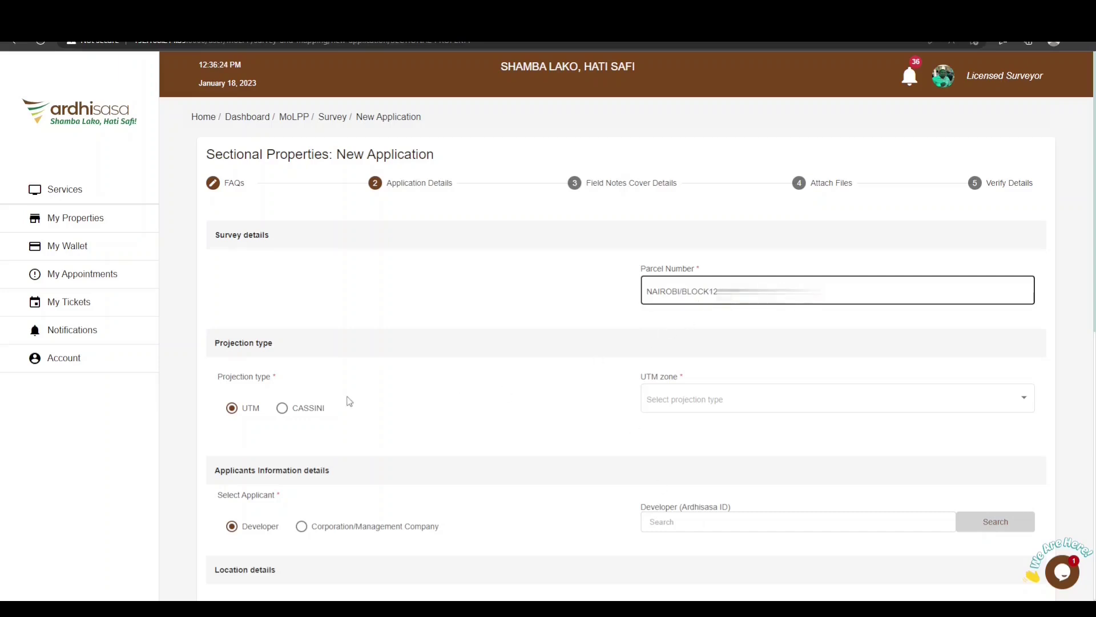
scroll(513, 339, "down", 3)
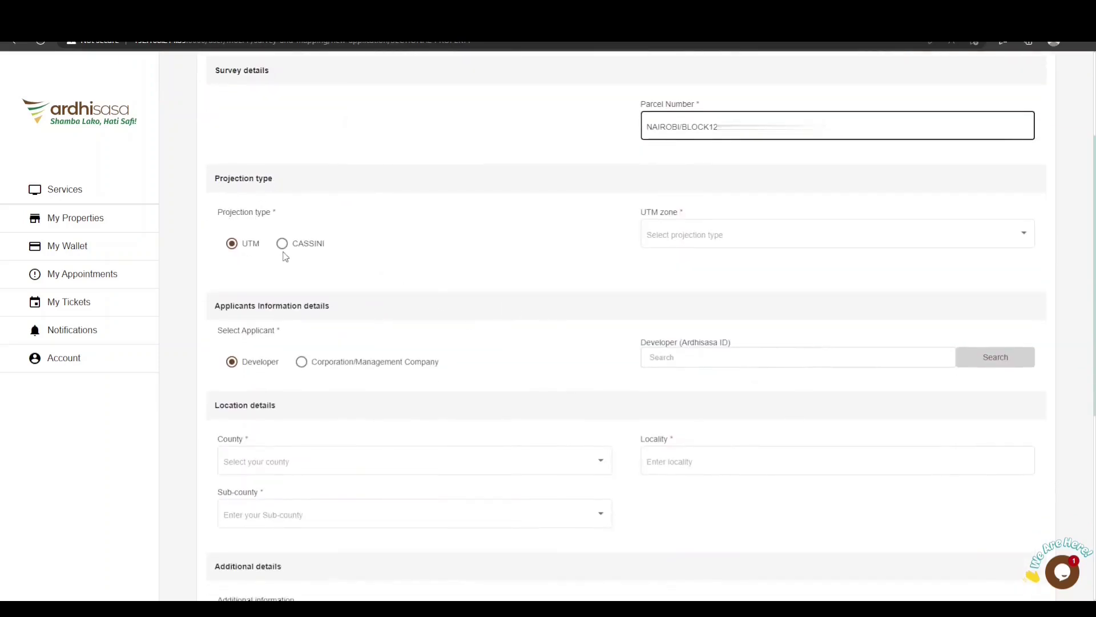
left_click(282, 244)
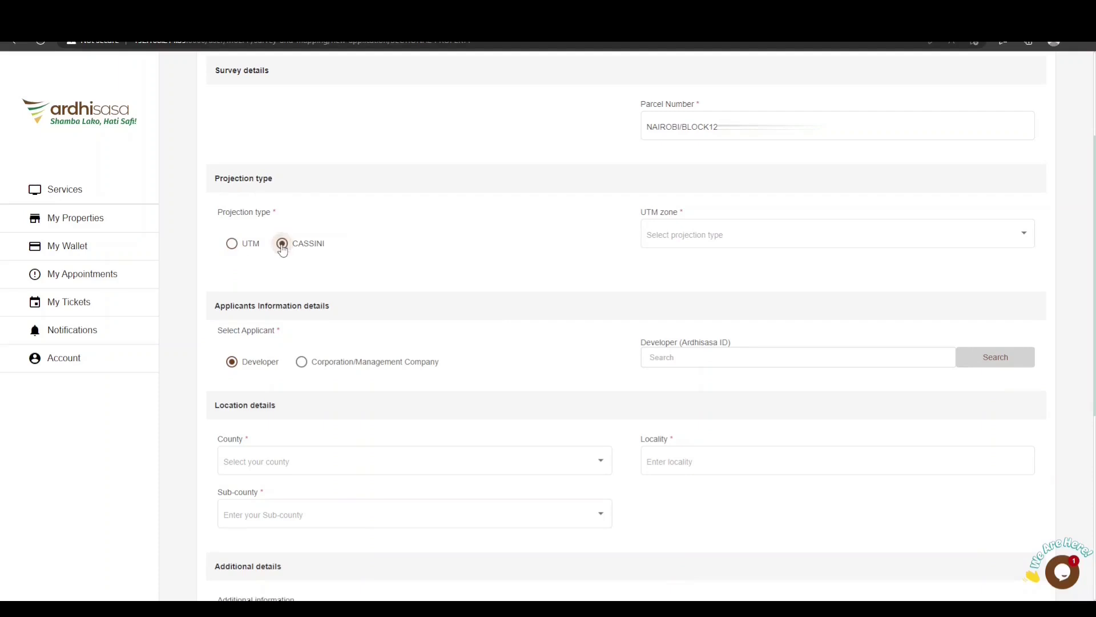
left_click(231, 244)
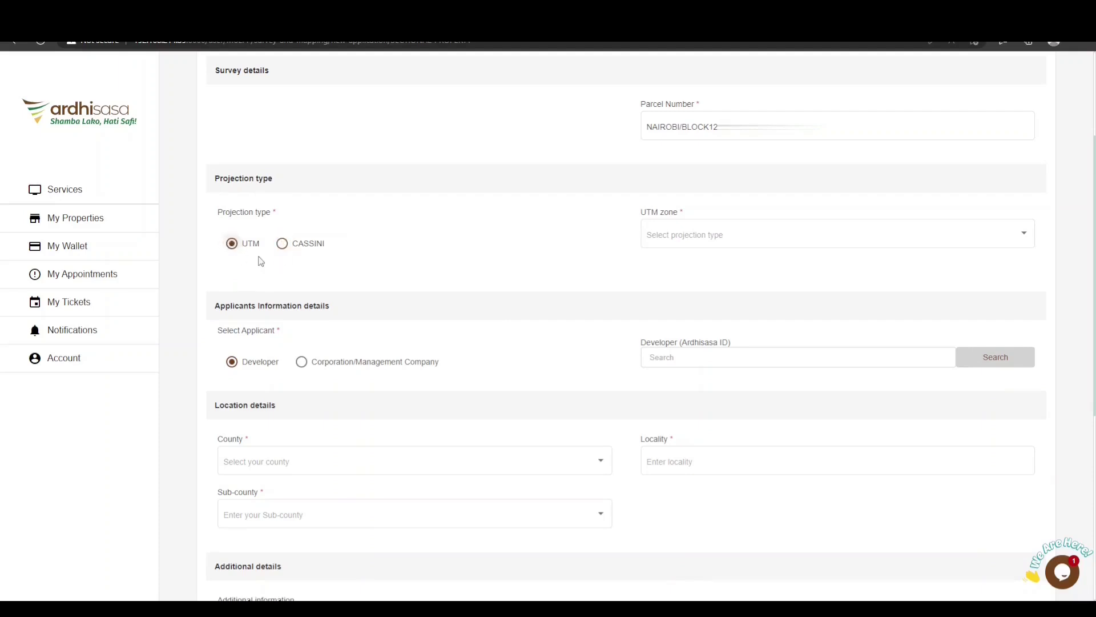
left_click(705, 241)
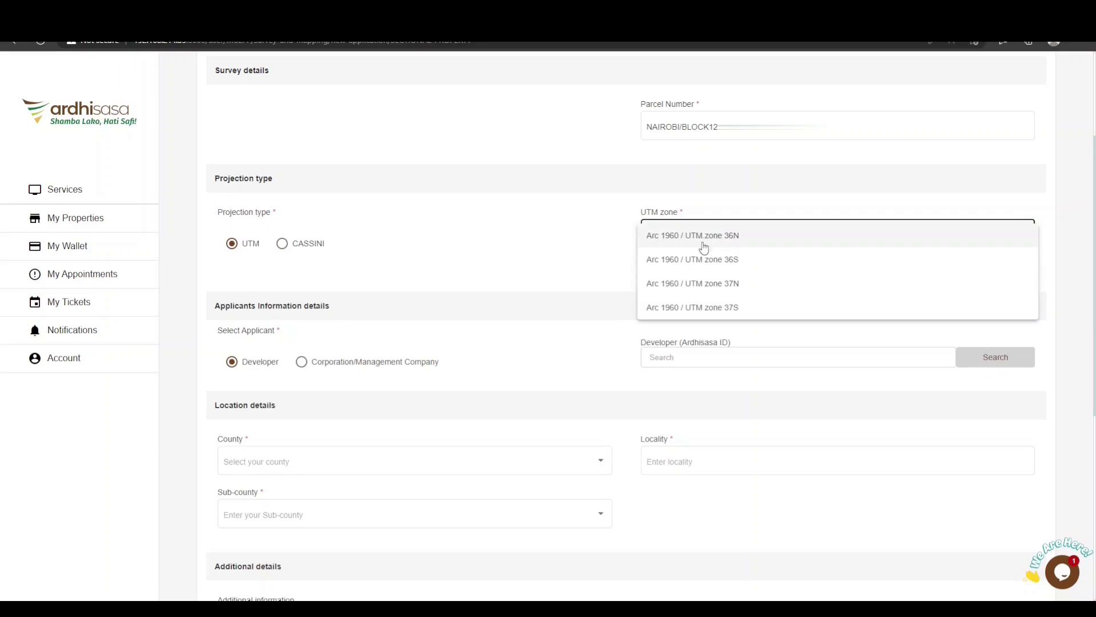
left_click(710, 311)
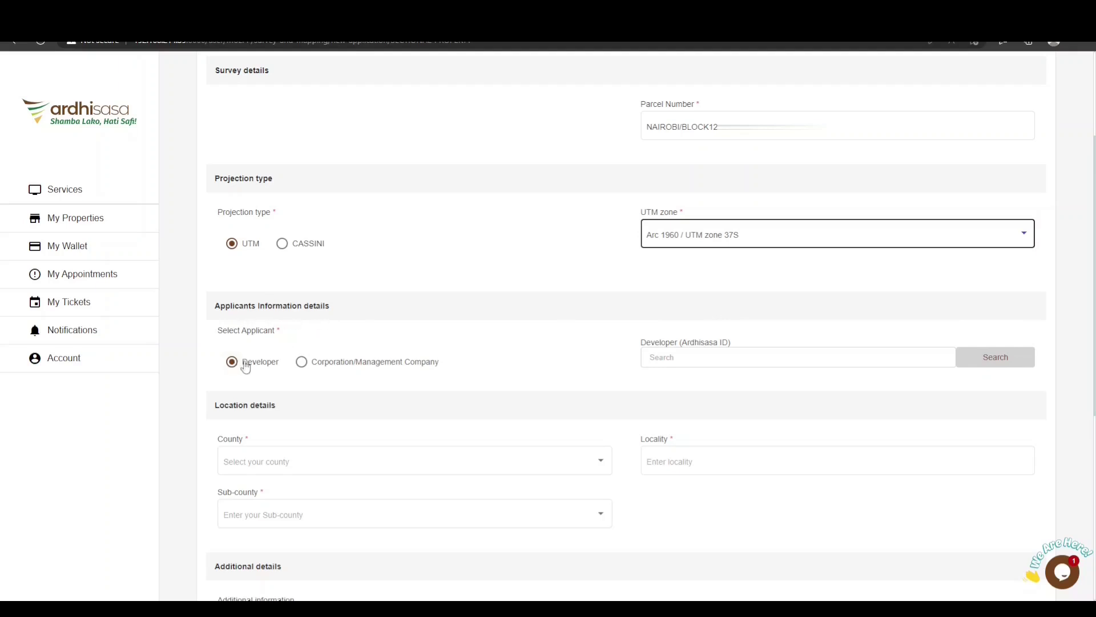
Make a Corporation/Management Company the applicant and find it by its pasted Ardhisasa ID.
left_click(305, 363)
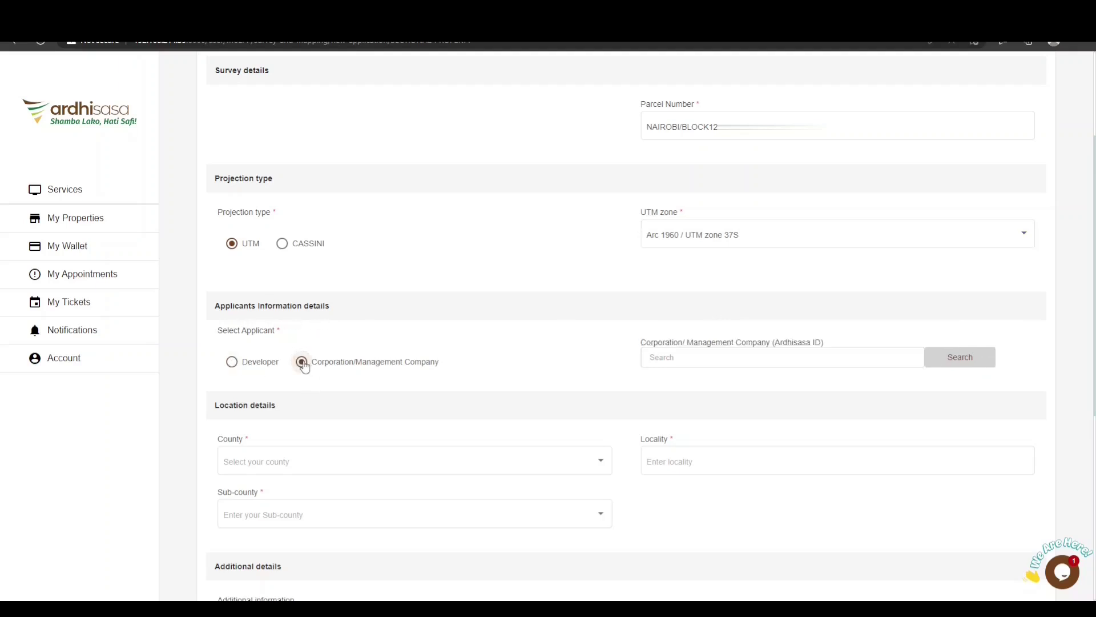
left_click(233, 368)
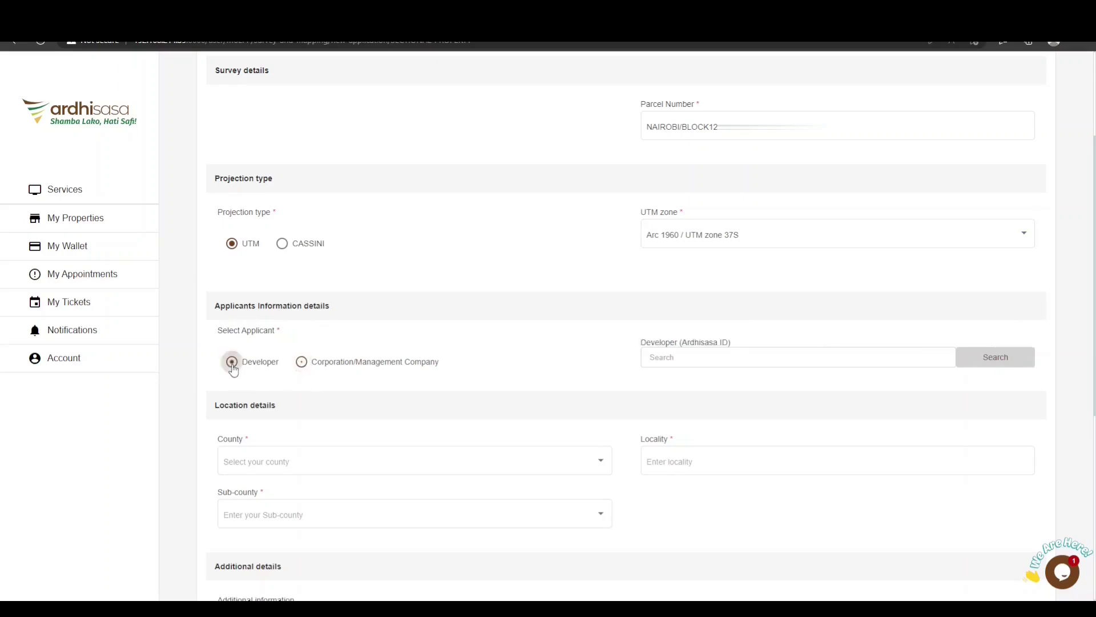
left_click(301, 364)
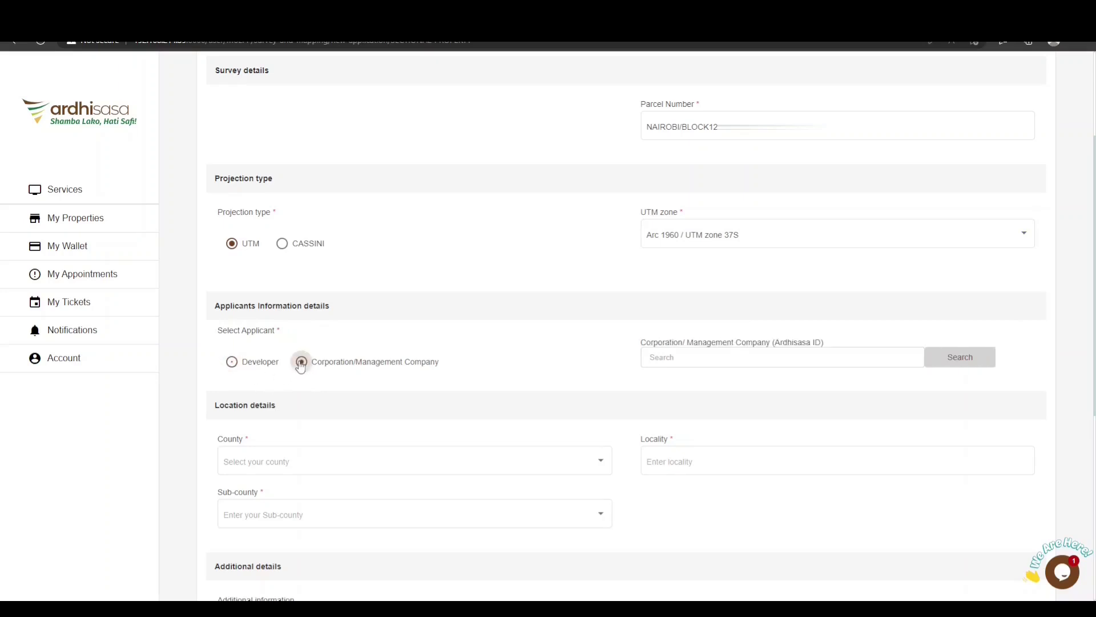
left_click(689, 358)
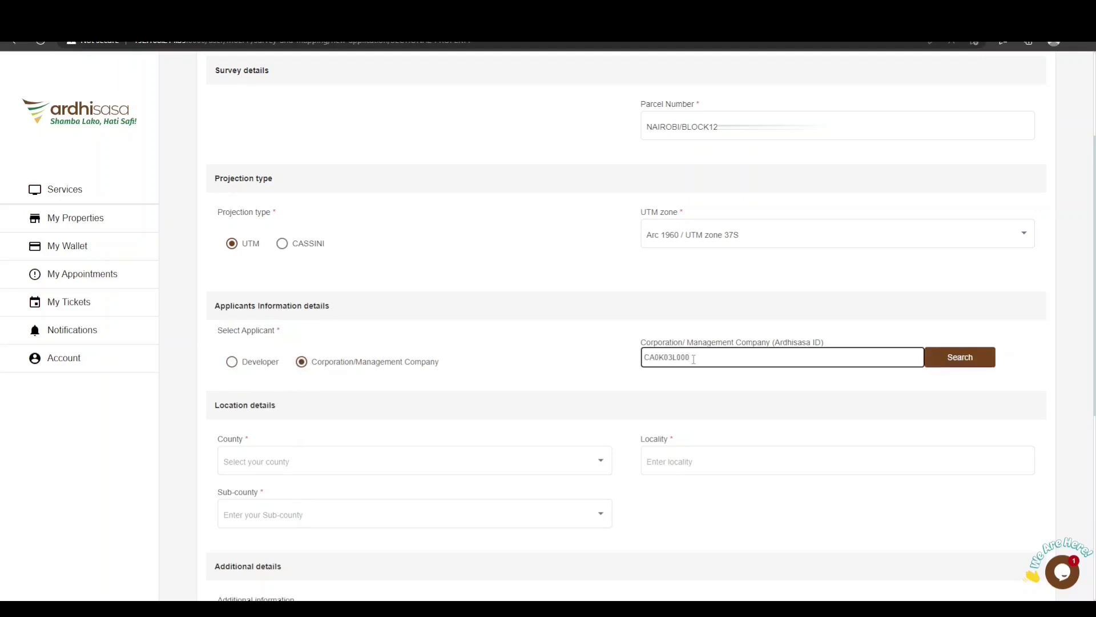
left_click(951, 361)
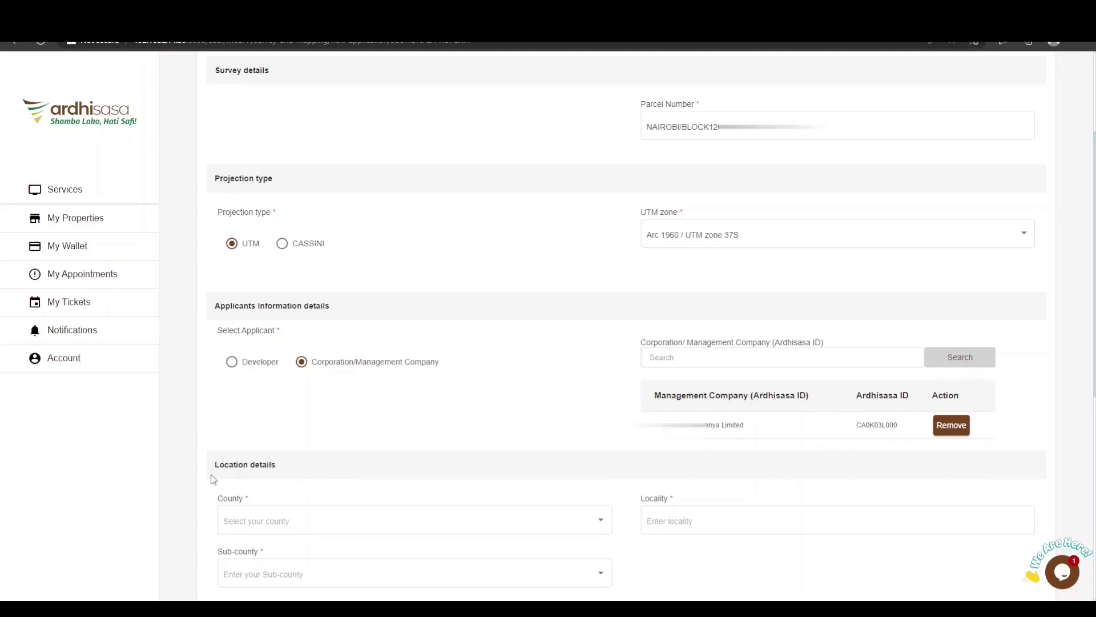
Set the location to County Nairobi, Sub-county Langata and Locality 'City of Nairobi'.
scroll(543, 480, "down", 5)
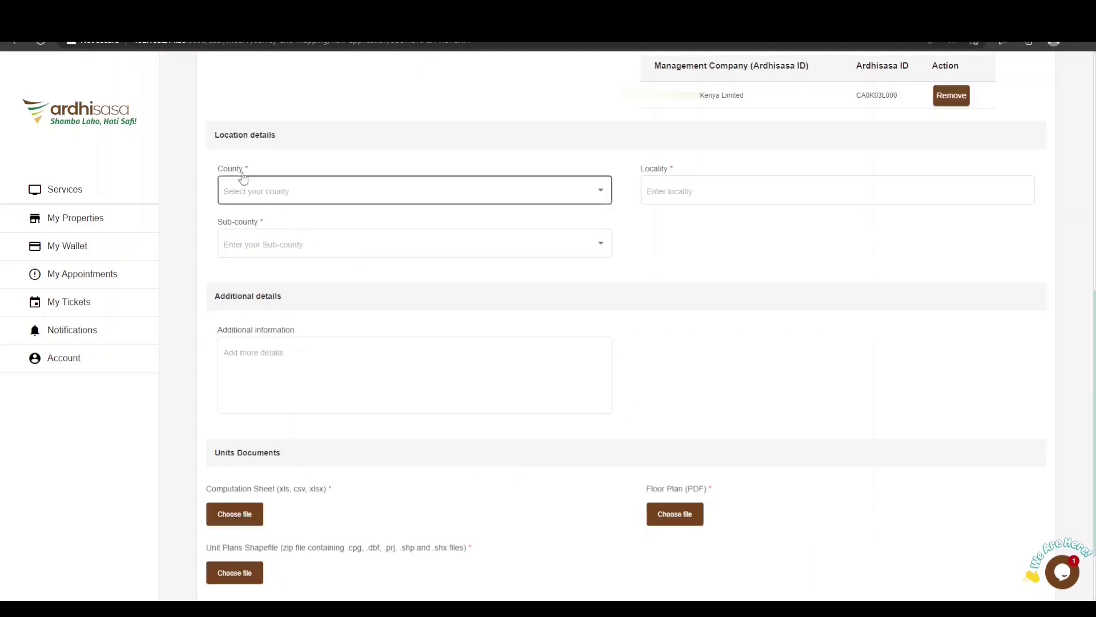
left_click(254, 196)
scroll(247, 292, "down", 10)
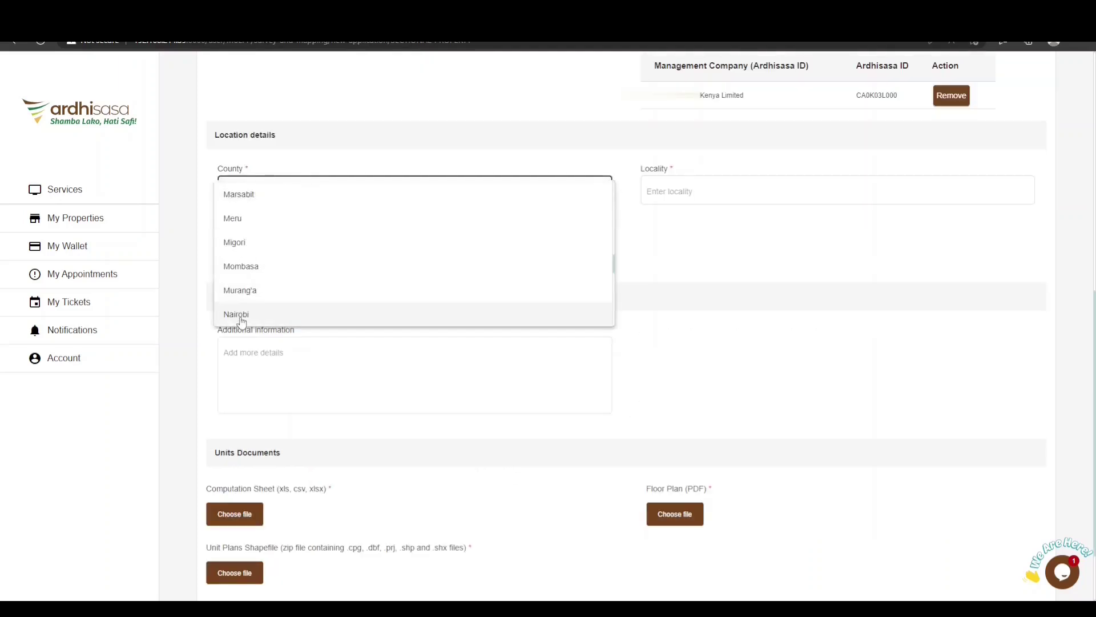
left_click(242, 314)
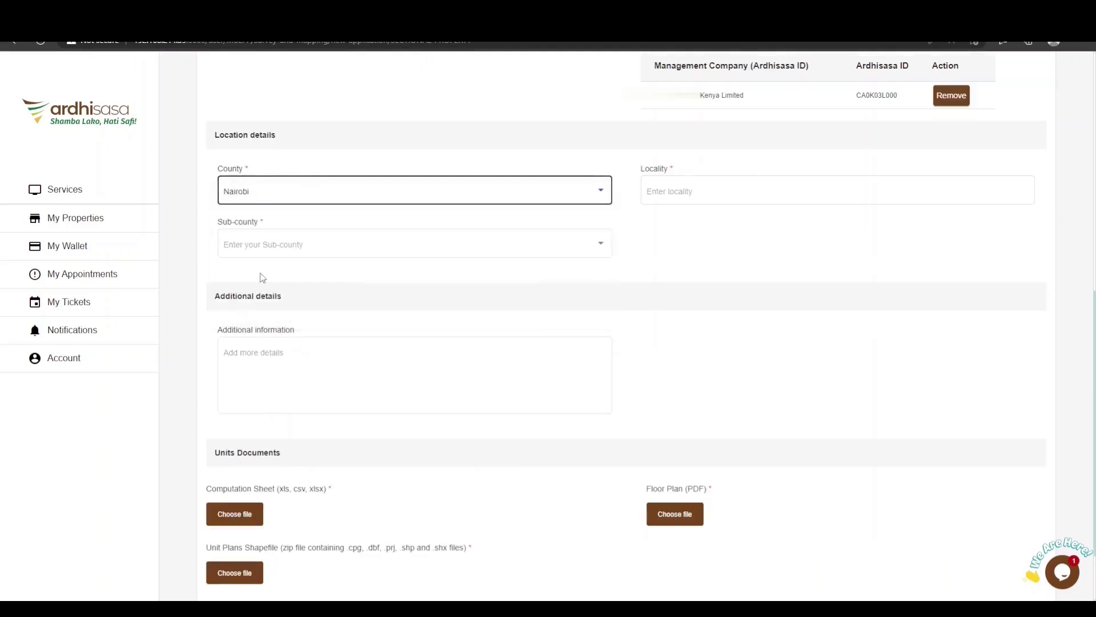
left_click(269, 247)
scroll(279, 342, "down", 3)
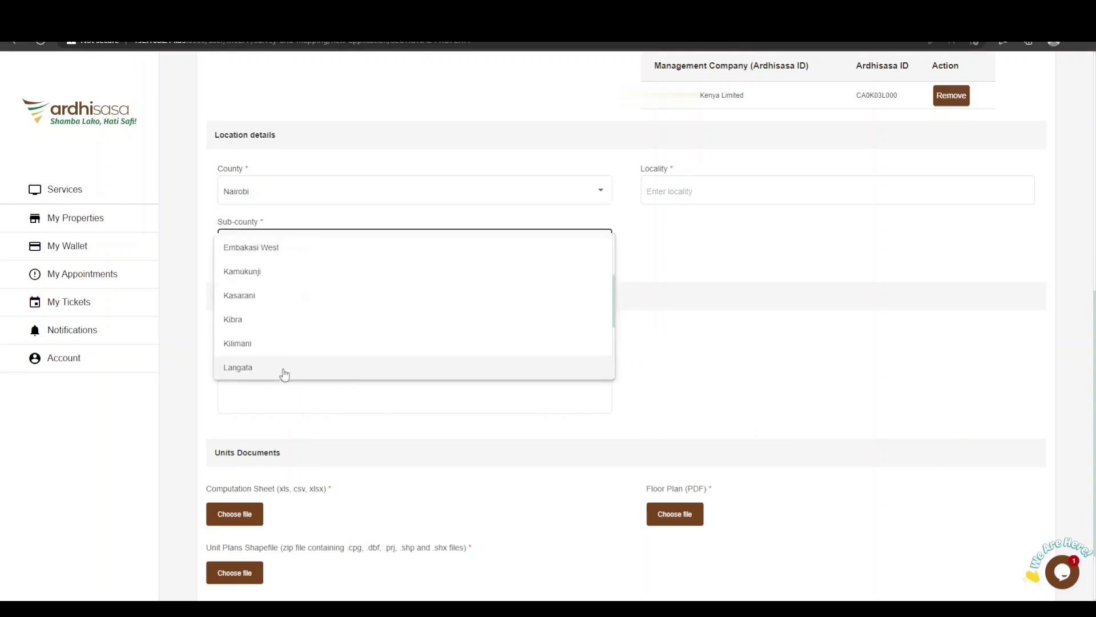
left_click(281, 367)
left_click(718, 187)
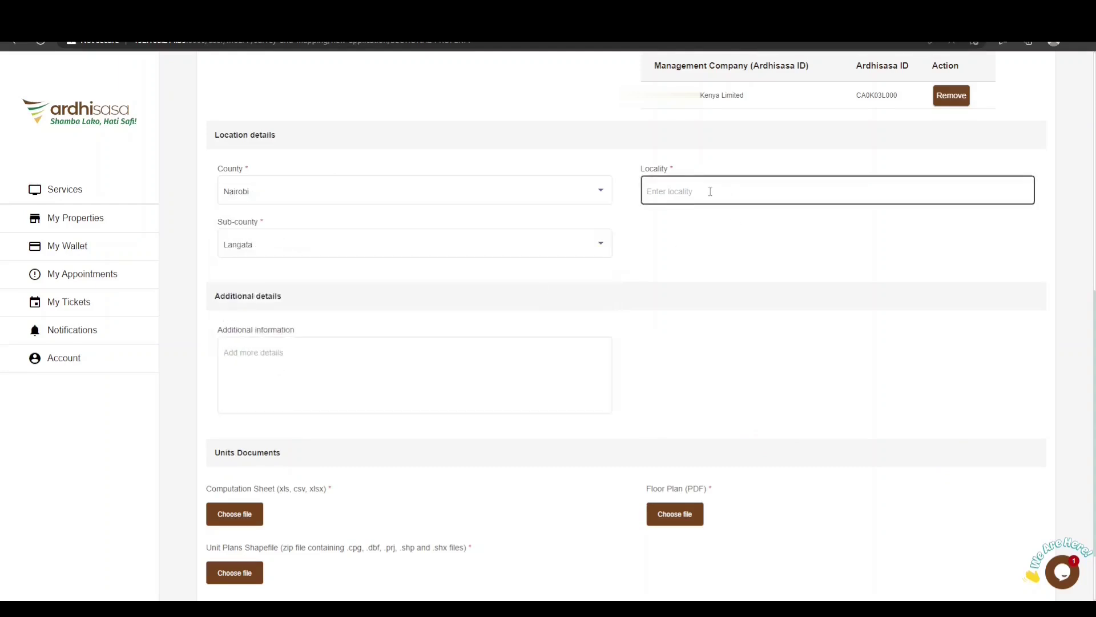
type("City ")
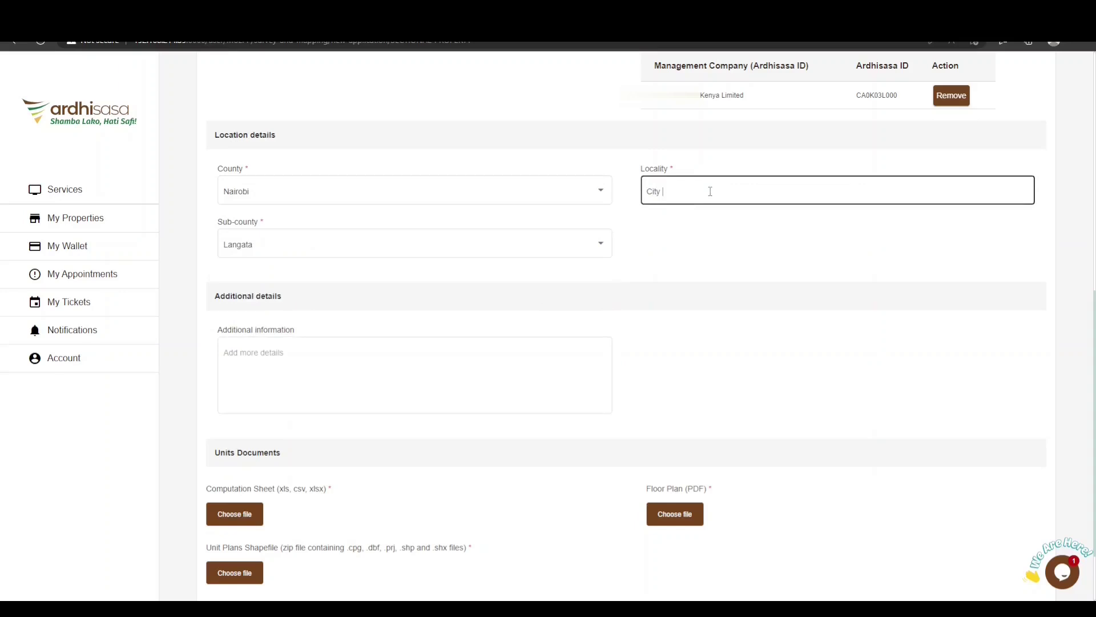
type("of Nairobi")
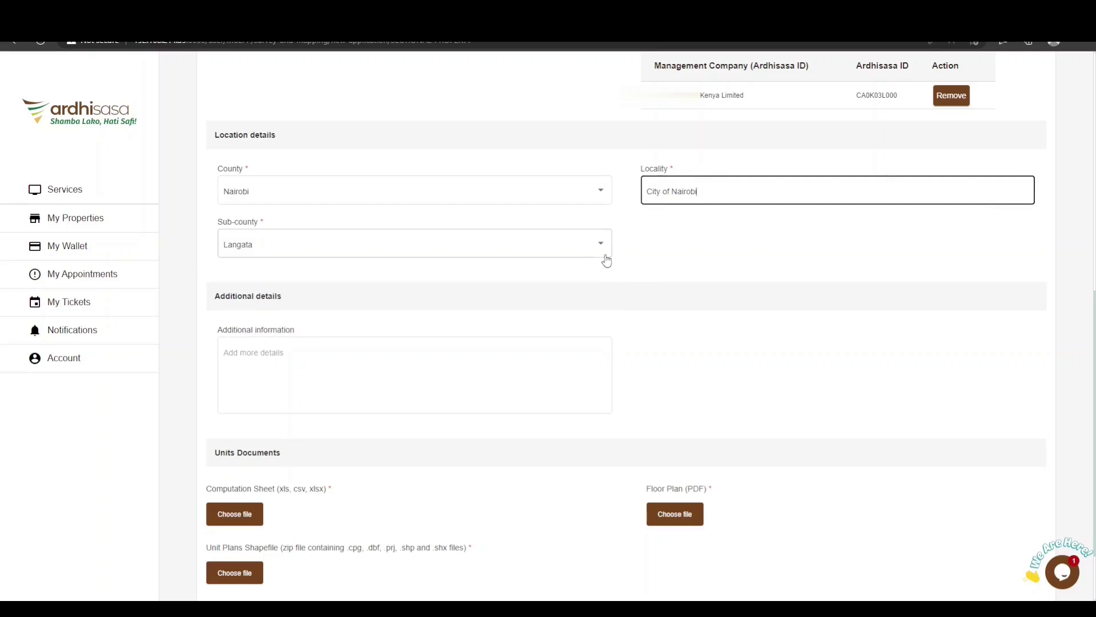
scroll(605, 259, "down", 2)
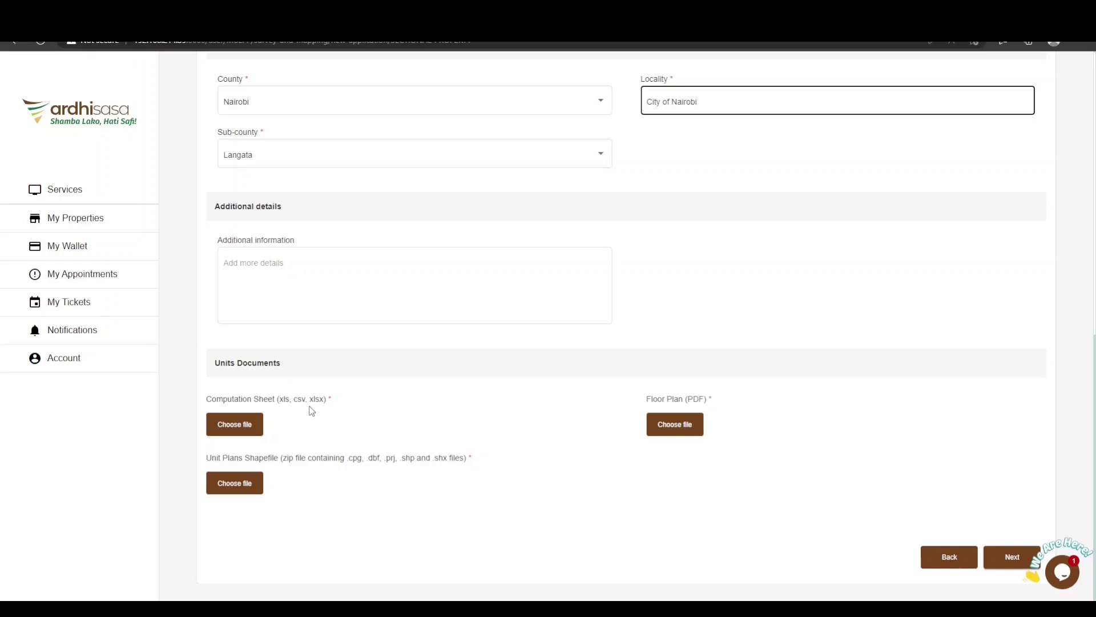
Upload the computation sheet, unit plans shapefile zip and floor plan PDF, then advance the application.
left_click(235, 429)
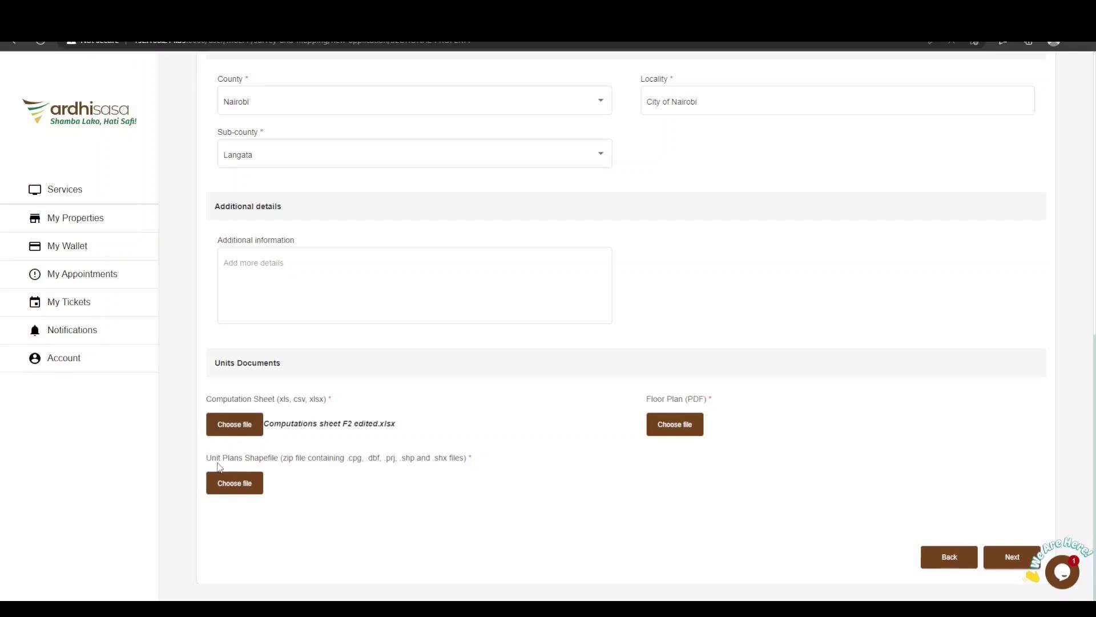
left_click(247, 487)
left_click(876, 533)
left_click(693, 431)
left_click(546, 388)
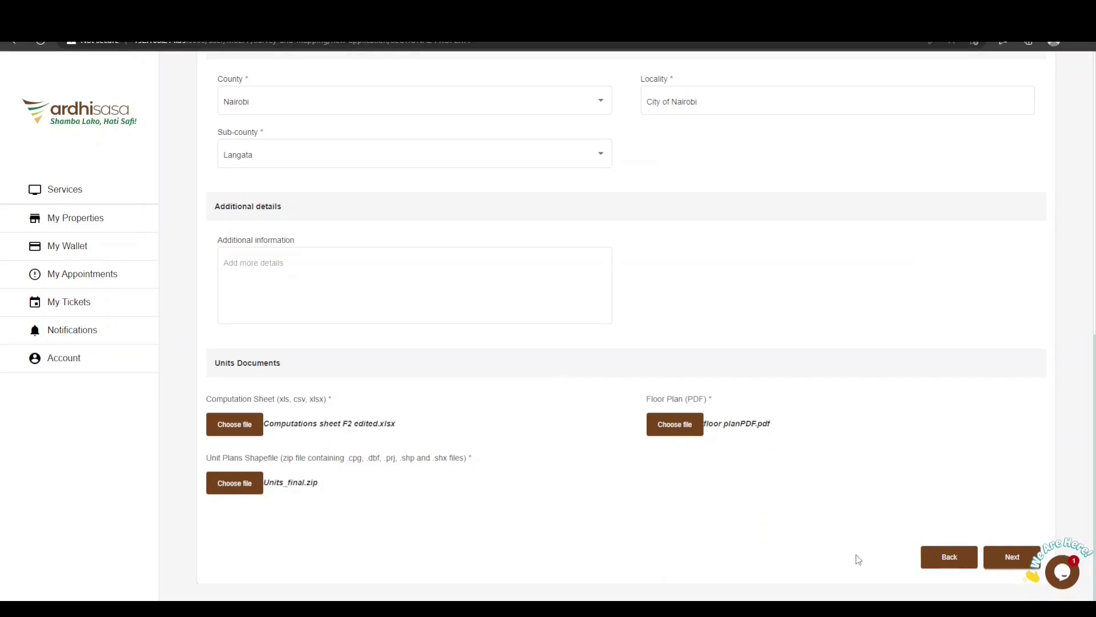
left_click(1011, 557)
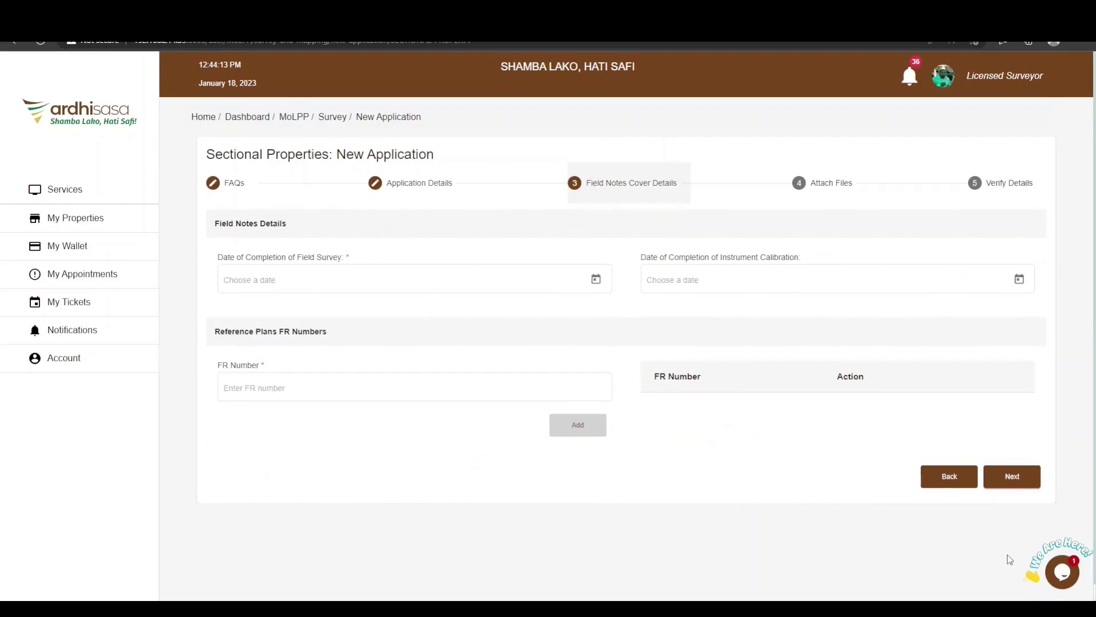
Set the field survey completion date to 5 December 2022.
left_click(596, 280)
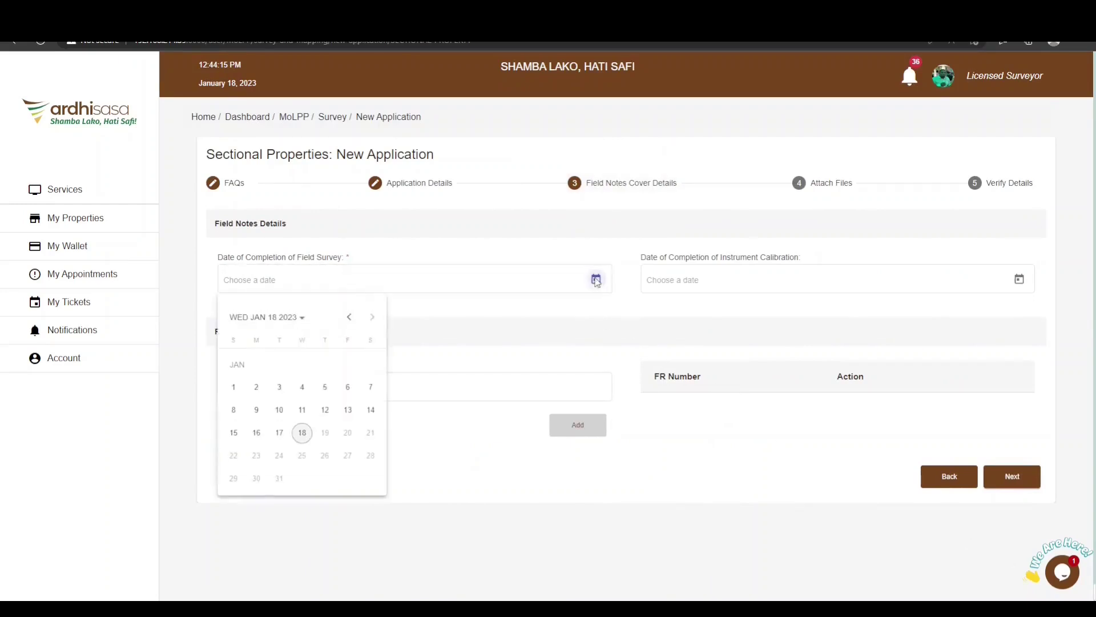
left_click(303, 318)
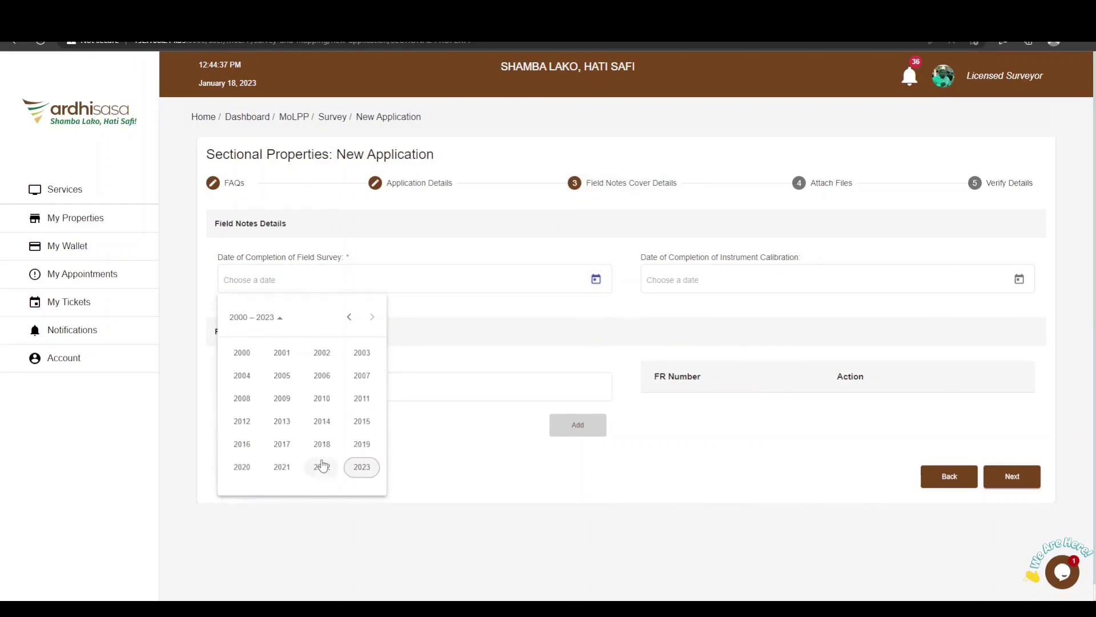
left_click(320, 461)
left_click(362, 421)
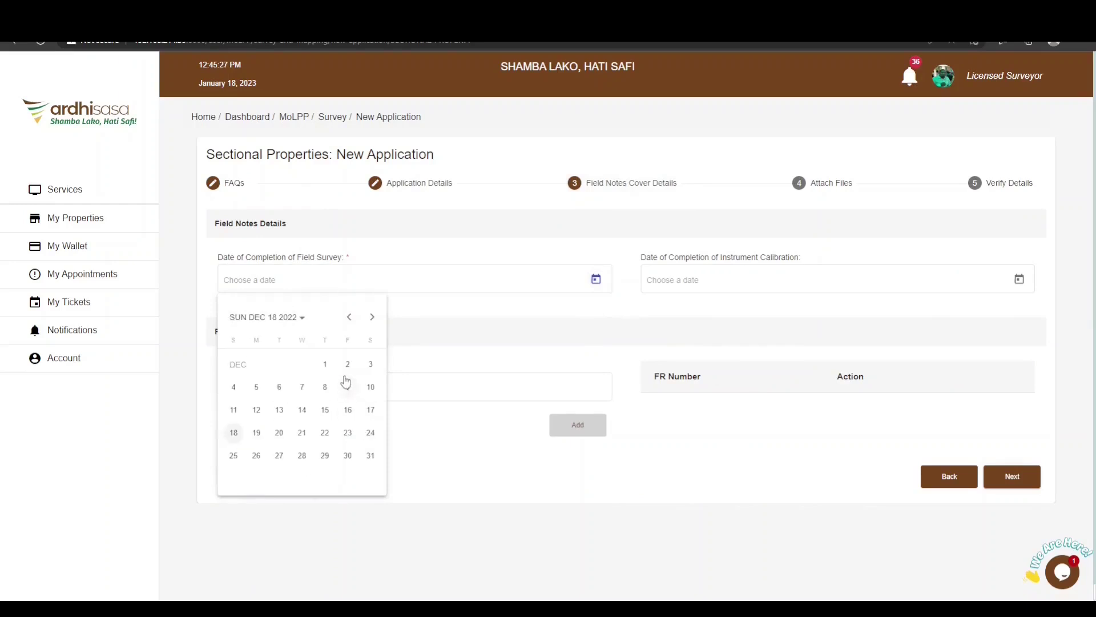
left_click(256, 387)
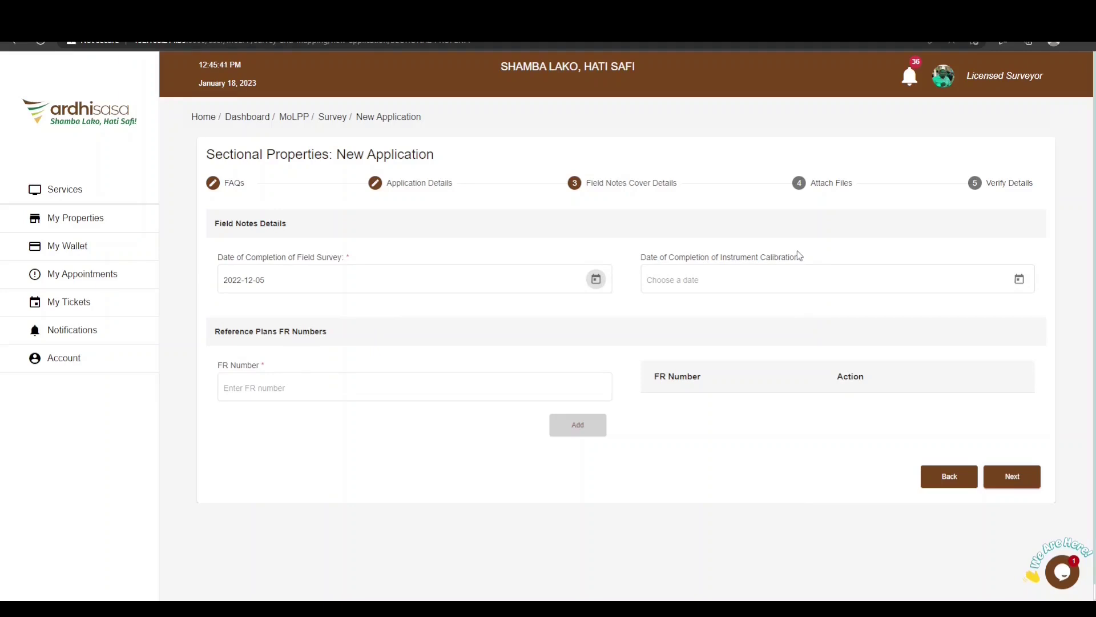
Add FR number 233/47 to the FR Number table.
left_click(342, 386)
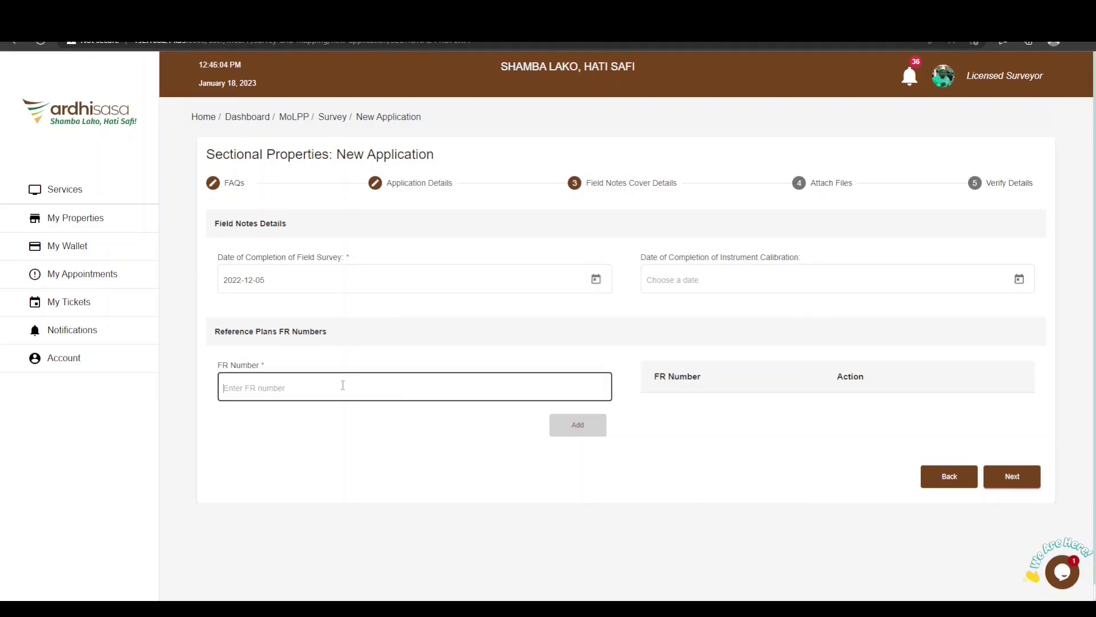
type("233/47")
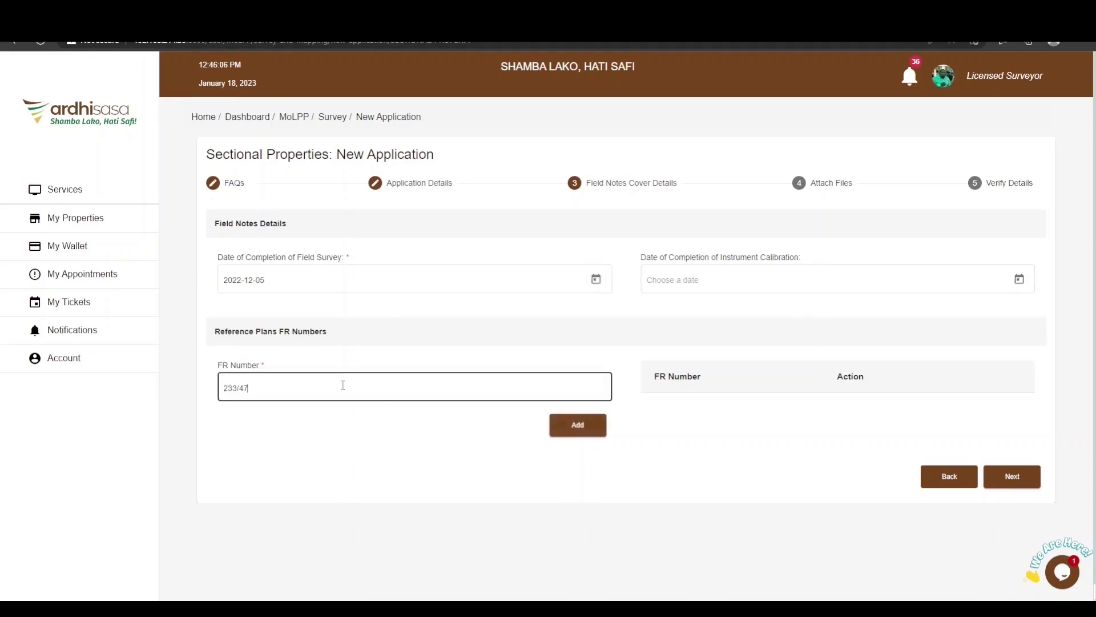
left_click(580, 429)
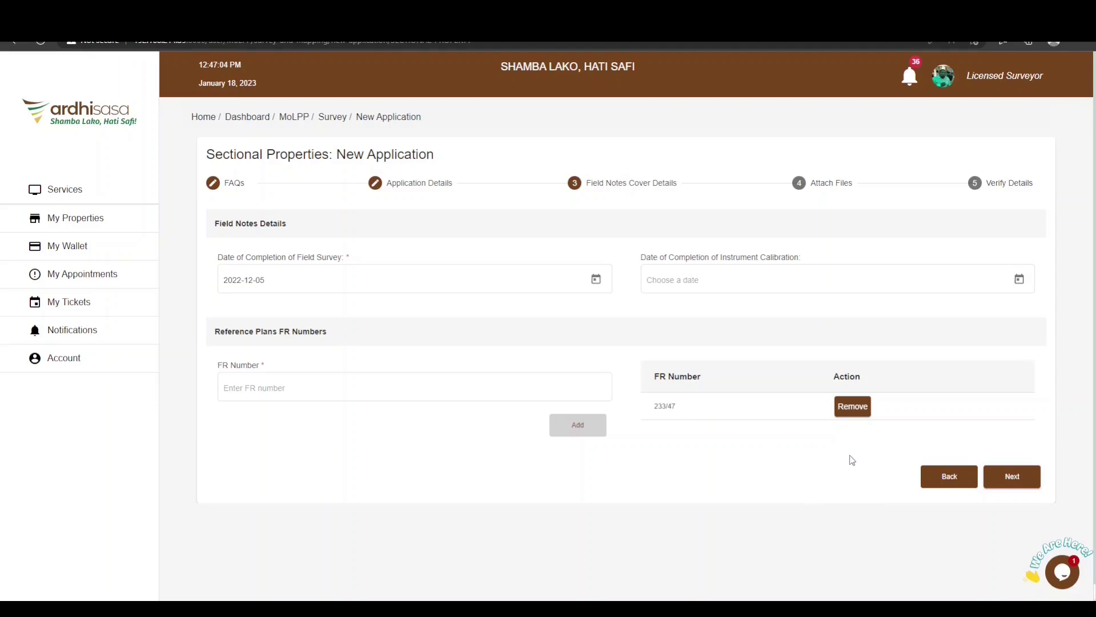
Complete the Field Notes Cover Details with FR number 233/47 and continue to Attach Files.
left_click(1008, 479)
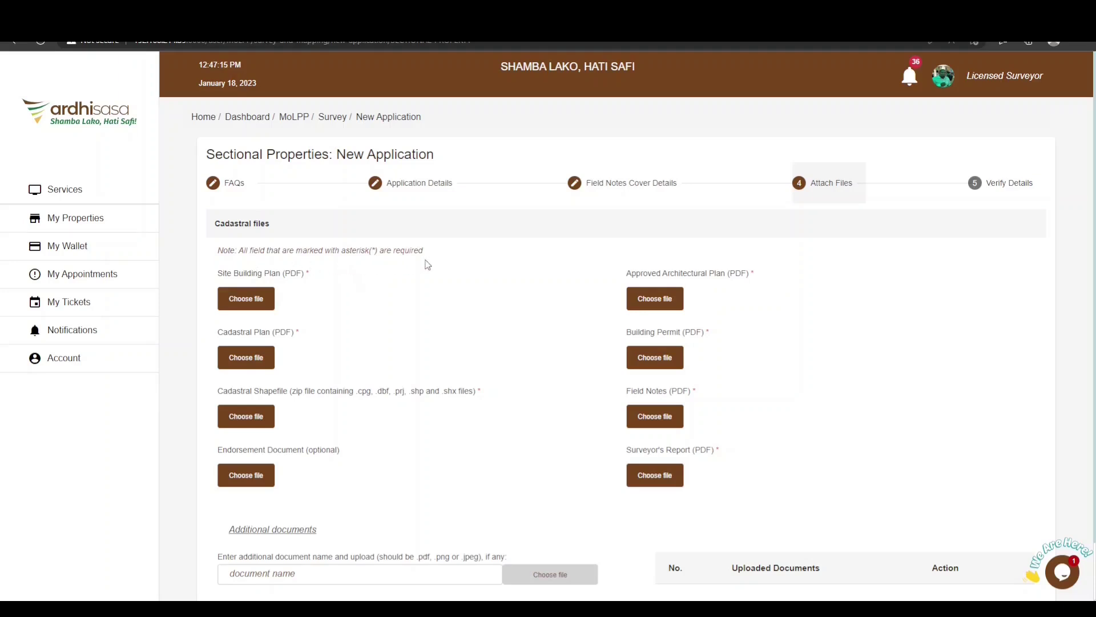
Upload the site building plan, cadastral plan and cadastral shapefile zip, leave the additional document unnamed, then continue.
left_click(252, 302)
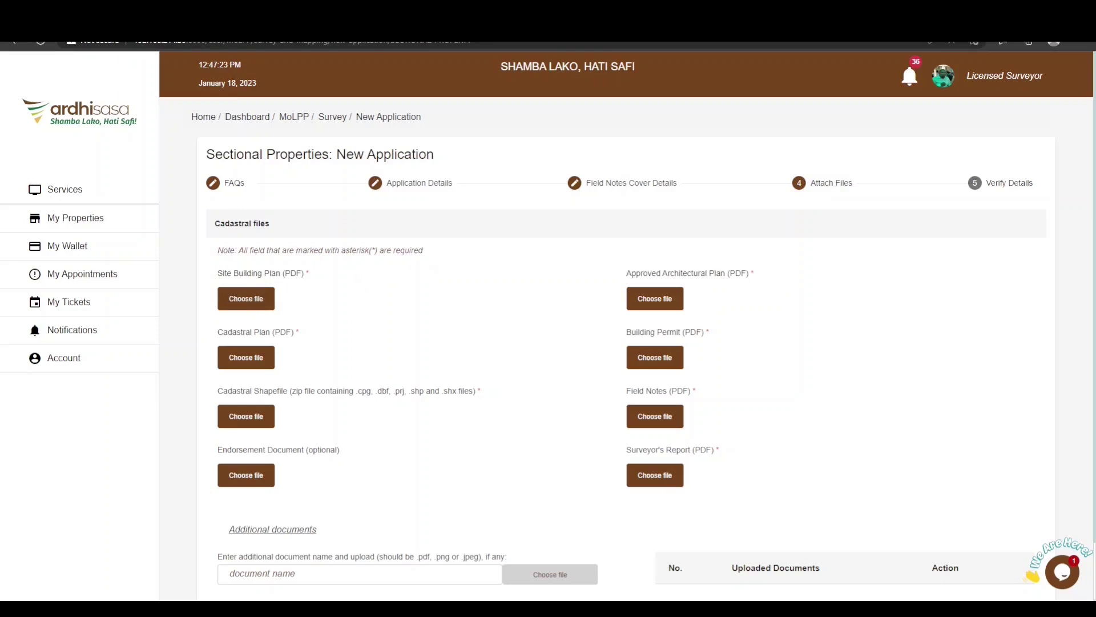
left_click(563, 455)
left_click(259, 362)
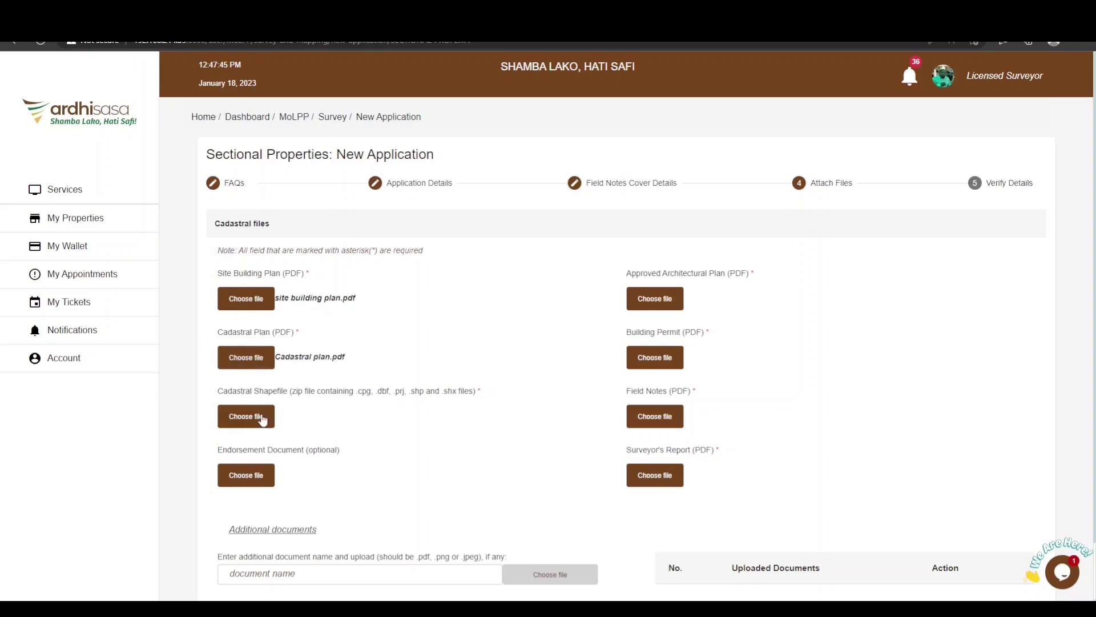
left_click(262, 420)
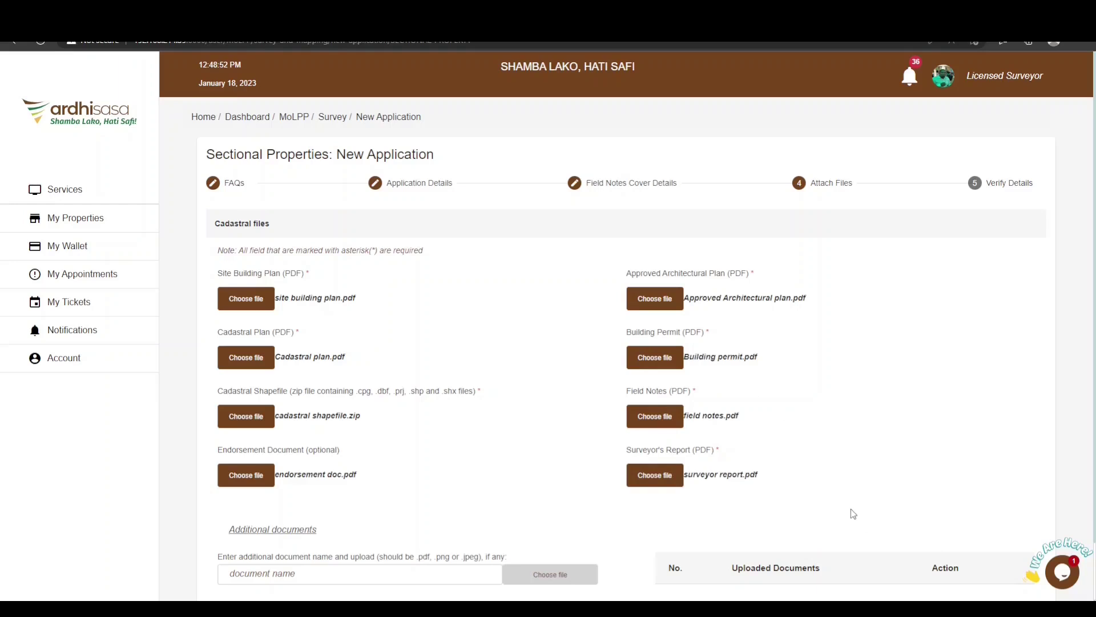
scroll(848, 497, "down", 1)
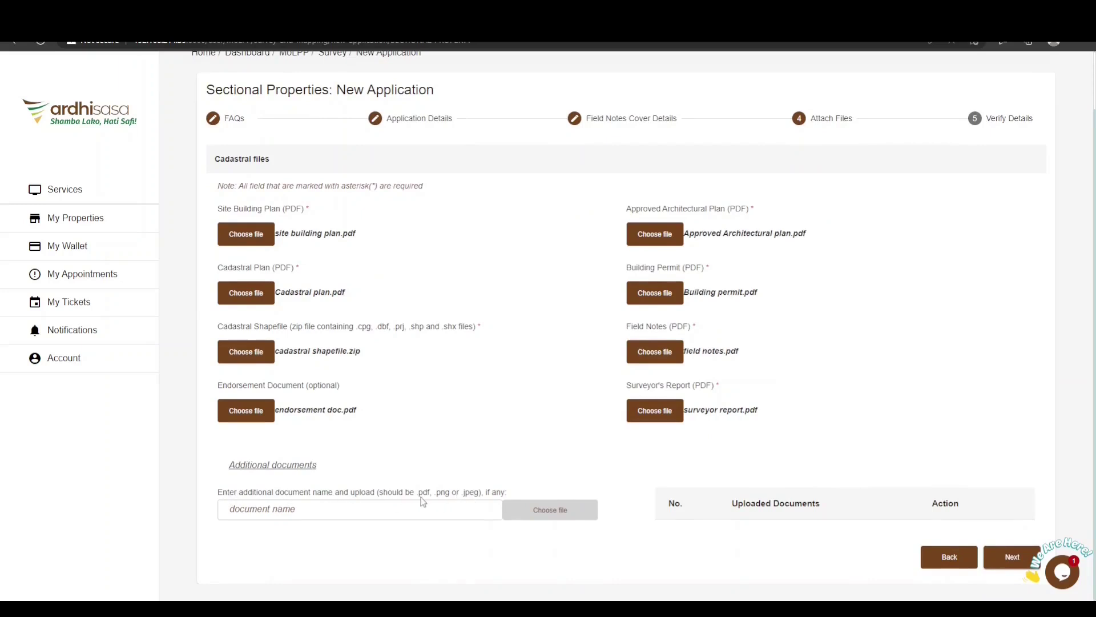
left_click(262, 510)
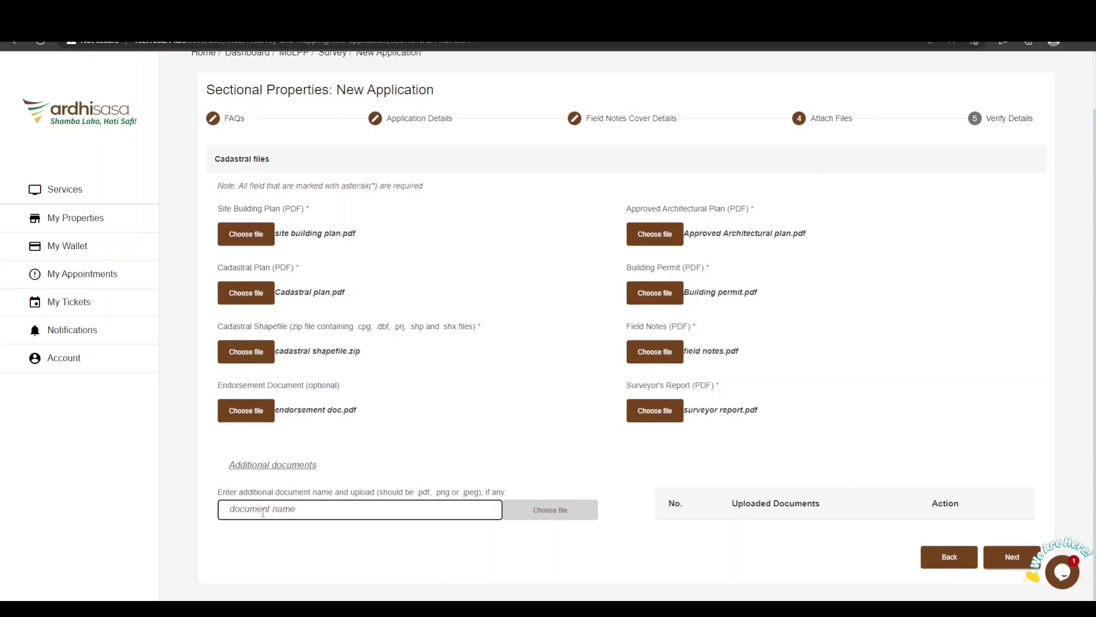
type("a")
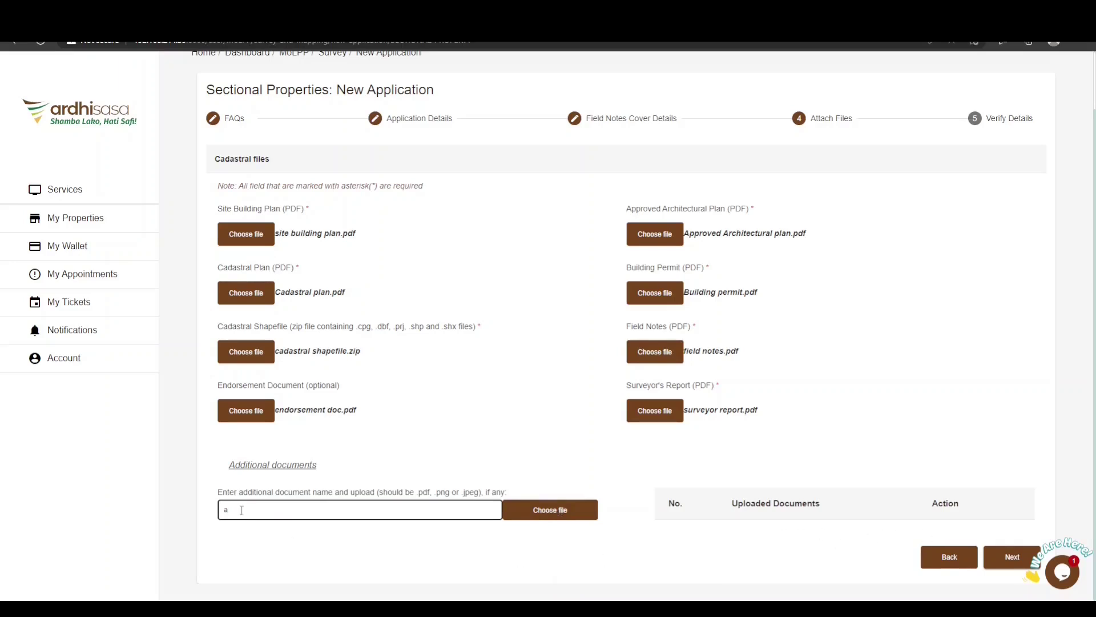
key("BackSpace")
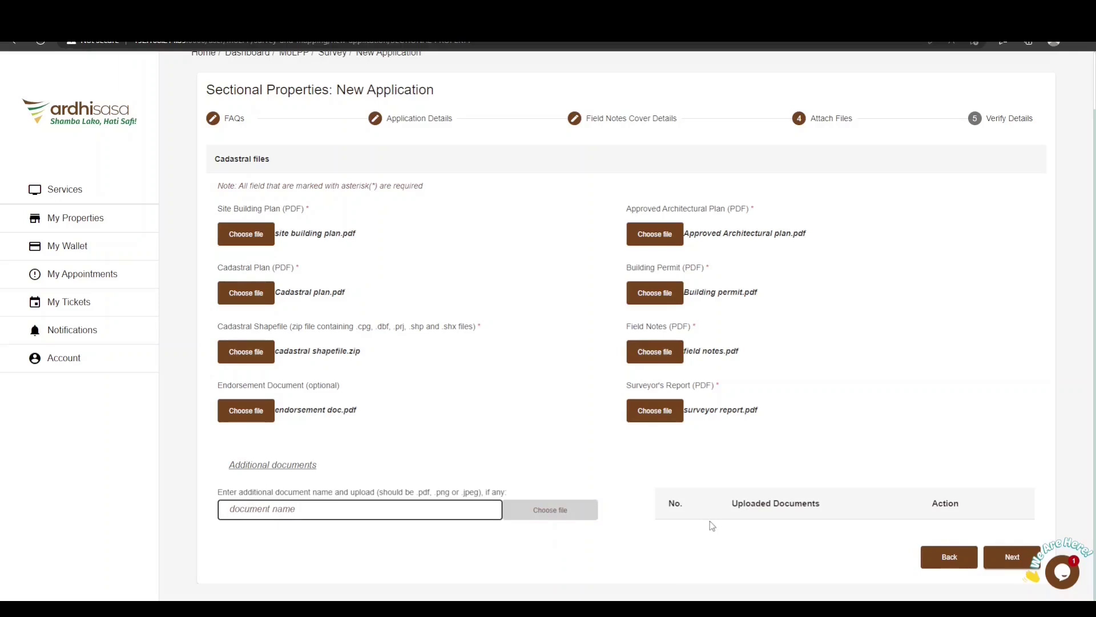
left_click(1011, 561)
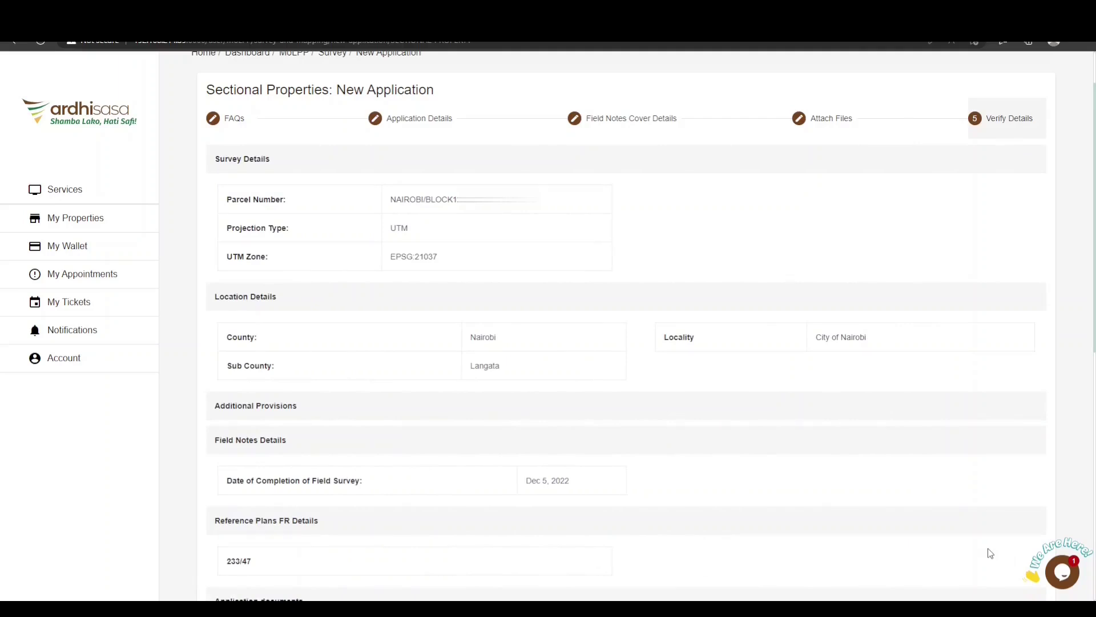
Scroll through the survey, location and document summary, then request submission of the sectional property application.
scroll(733, 464, "down", 2)
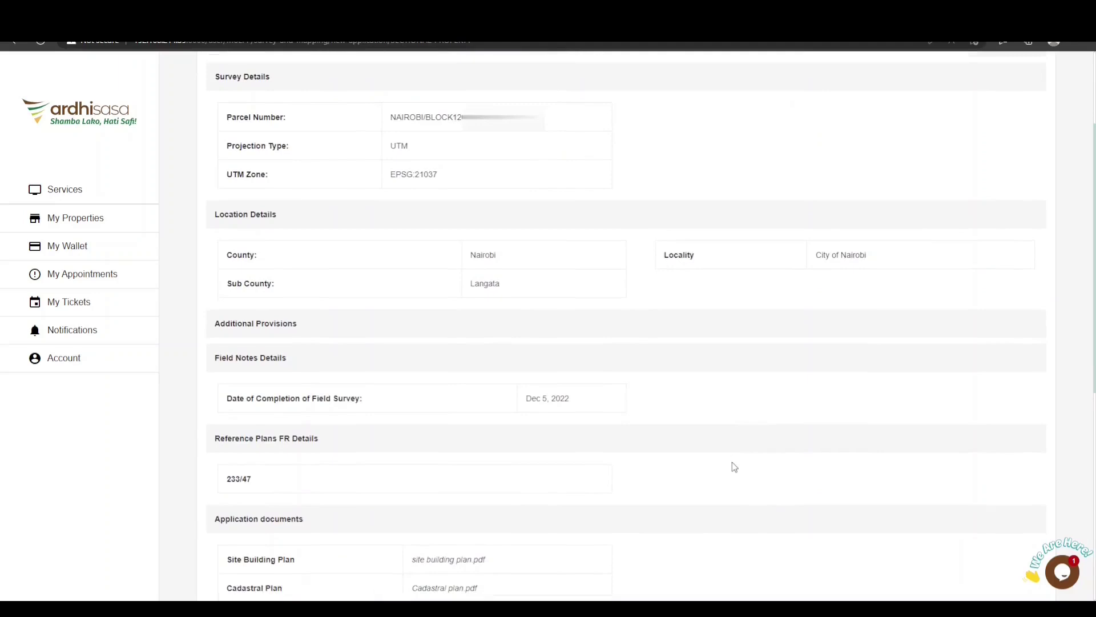
scroll(734, 466, "down", 2)
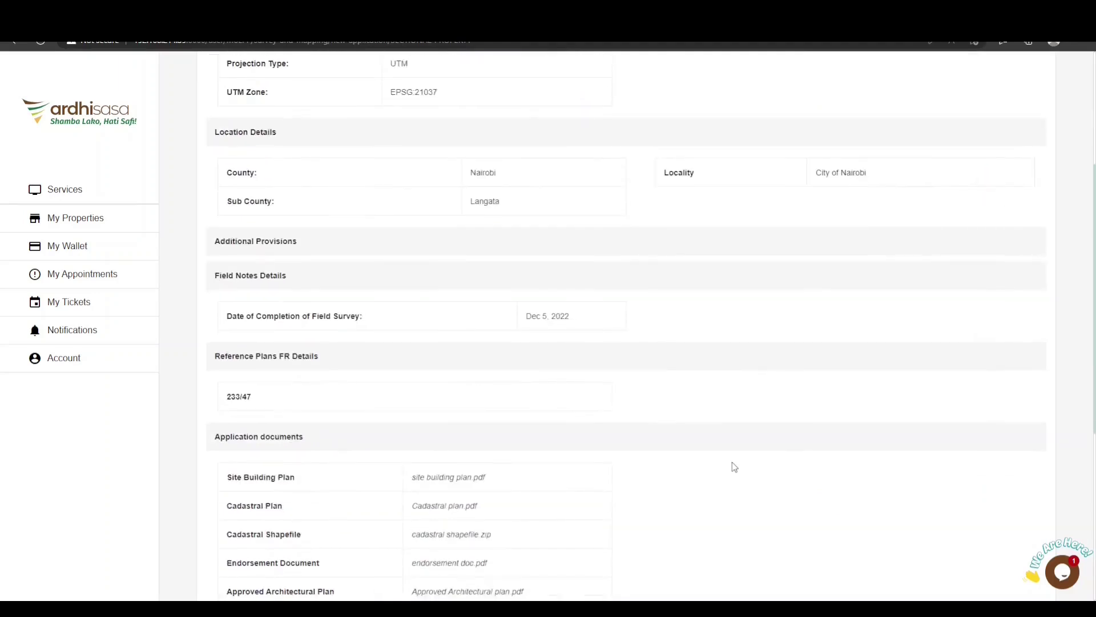
scroll(734, 467, "down", 6)
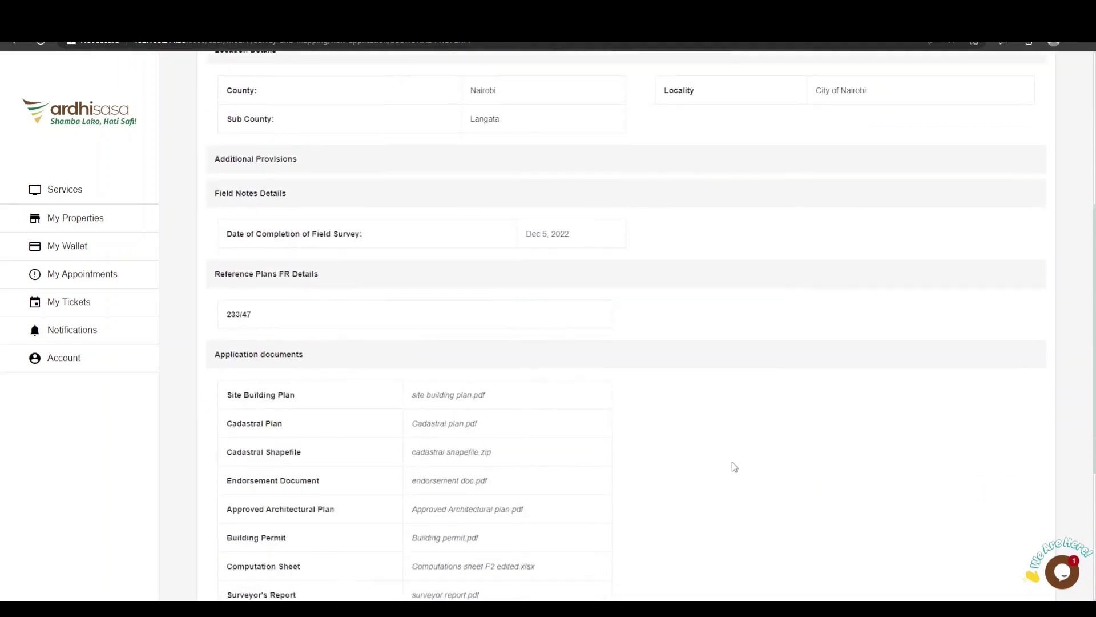
scroll(734, 466, "down", 2)
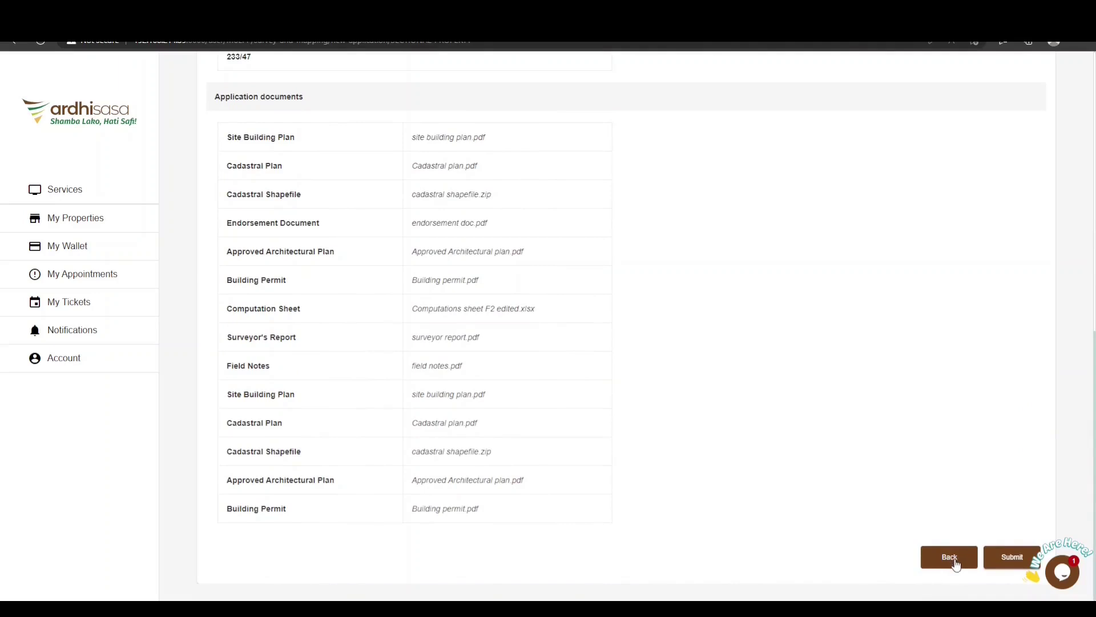
left_click(1002, 564)
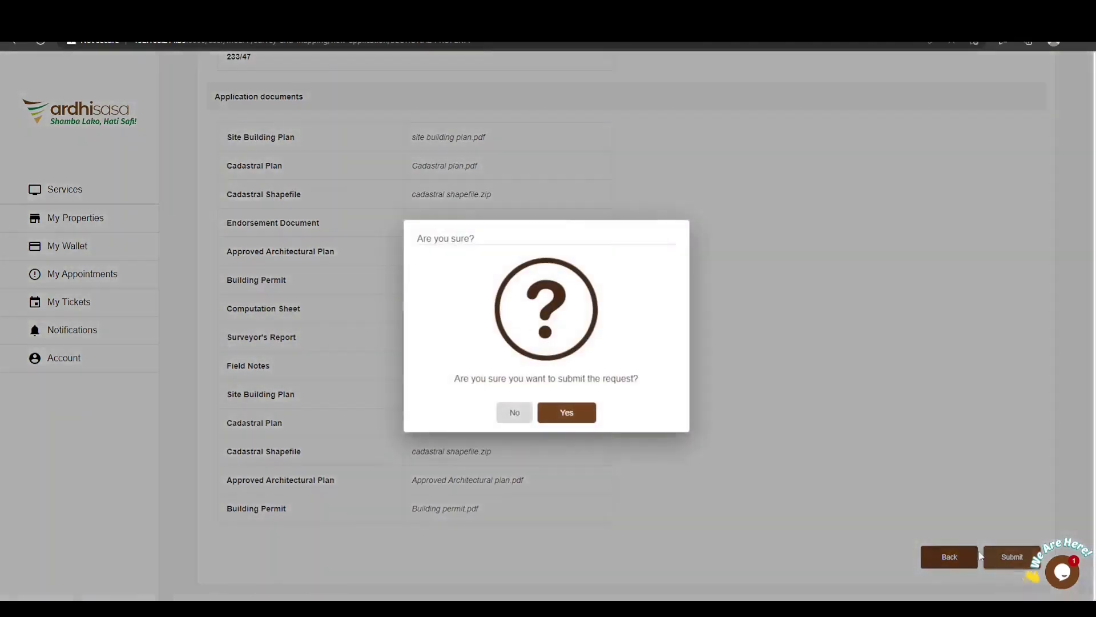
Confirm the submission and dismiss the success message, leaving the application Pending at 17%.
left_click(567, 414)
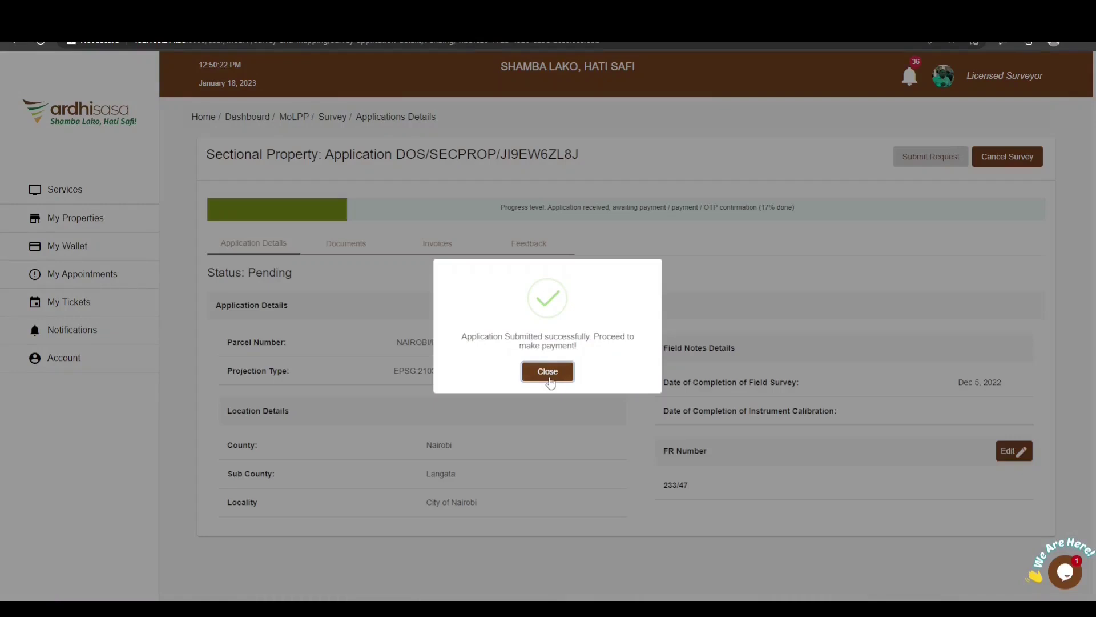
left_click(553, 373)
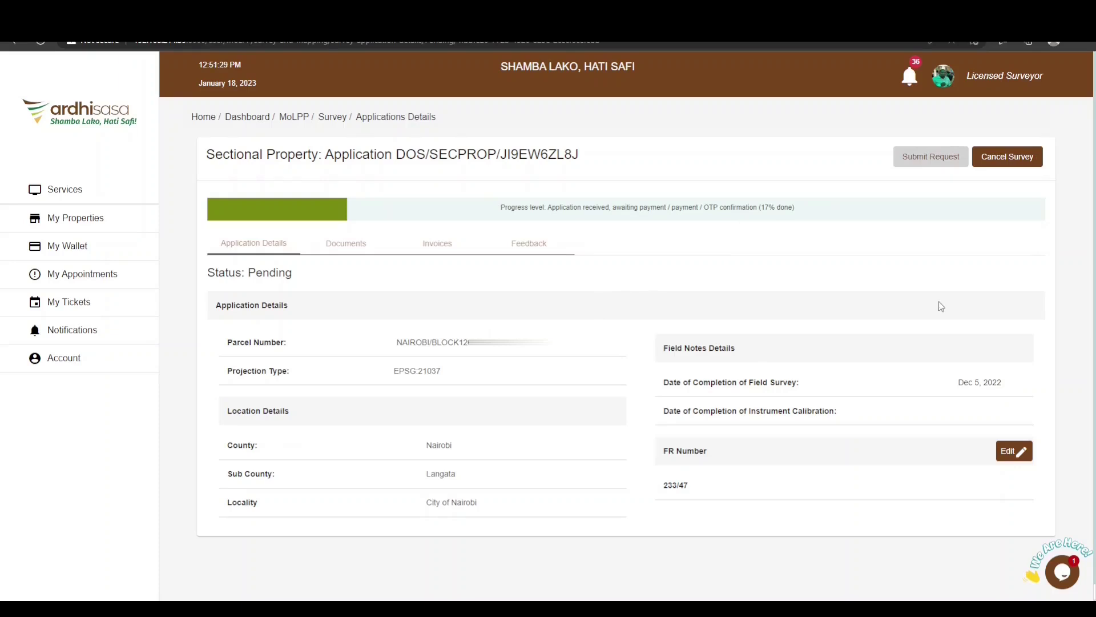
From the Invoices tab, pay the Ksh. 63,700.00 survey fee invoice via Mpesa.
left_click(442, 242)
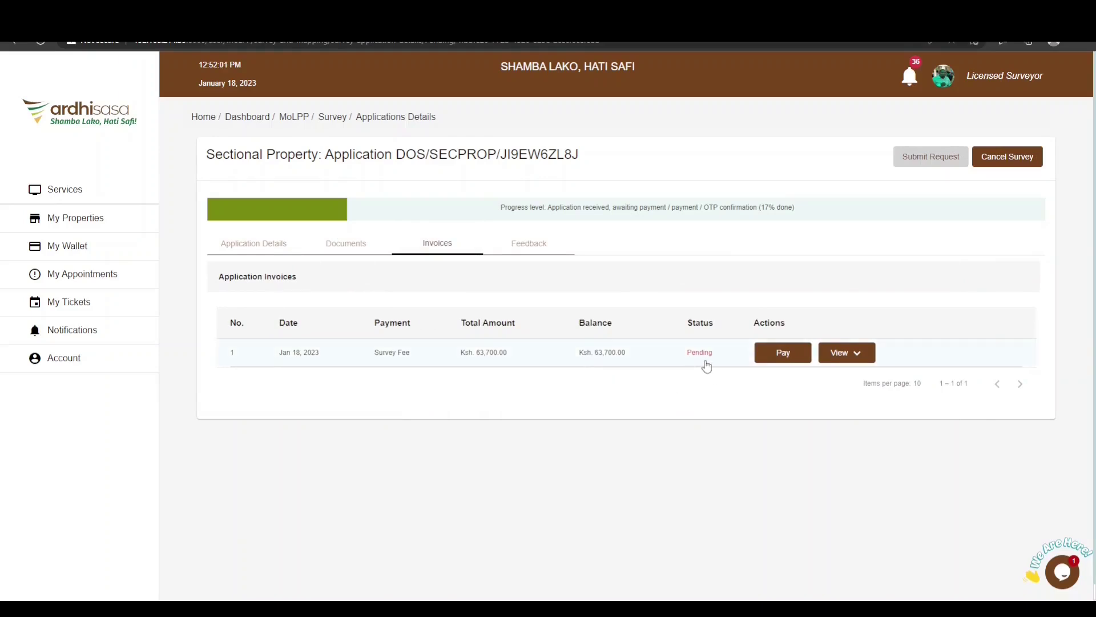
left_click(861, 354)
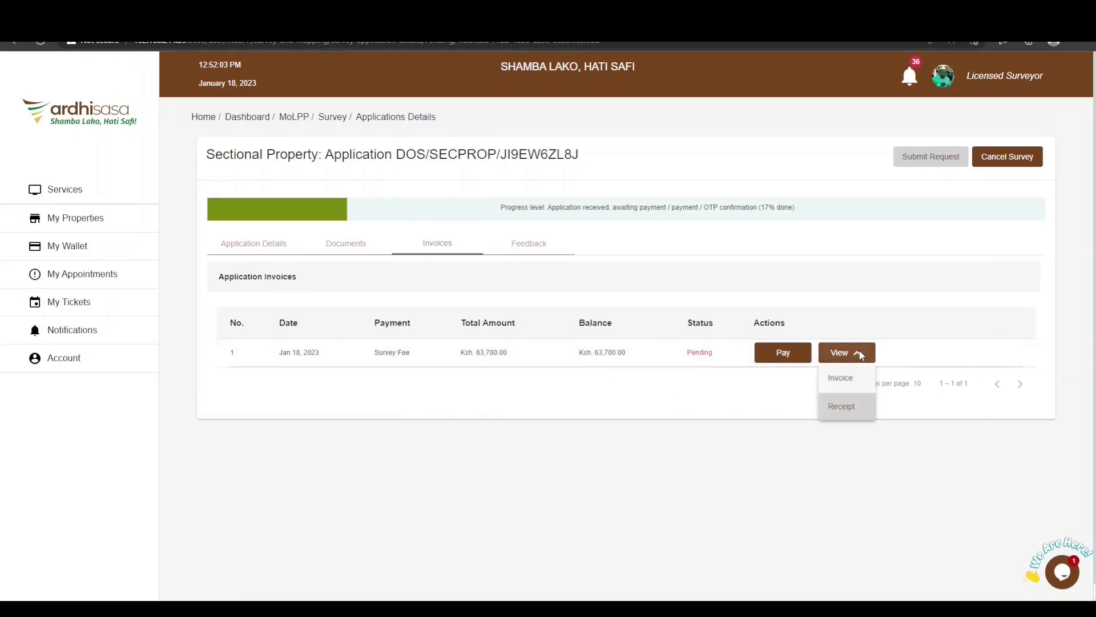
left_click(840, 378)
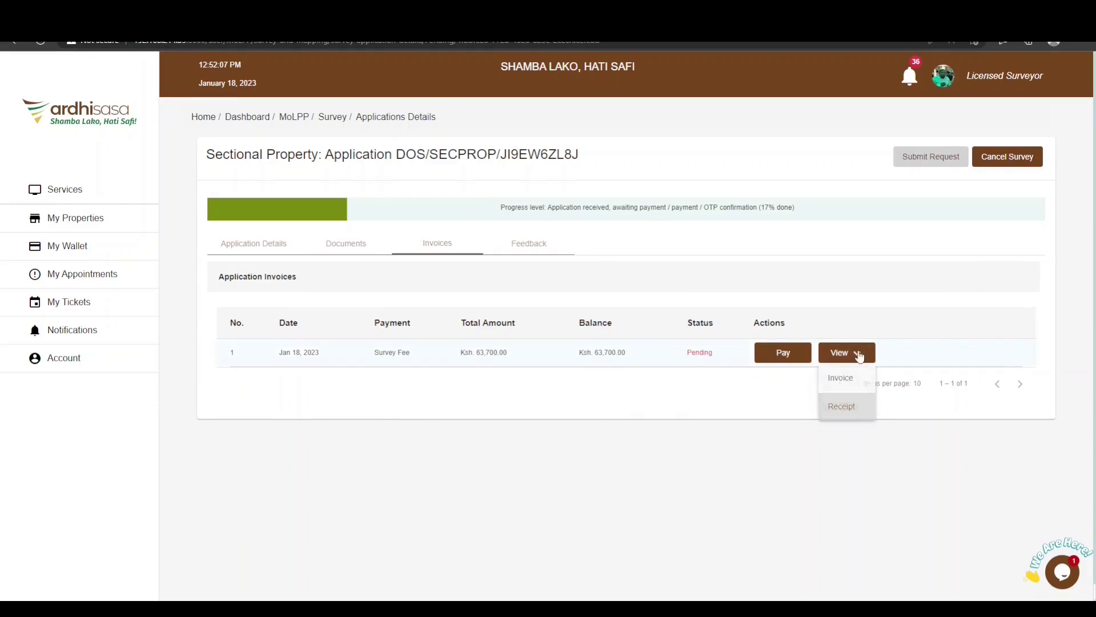
left_click(783, 353)
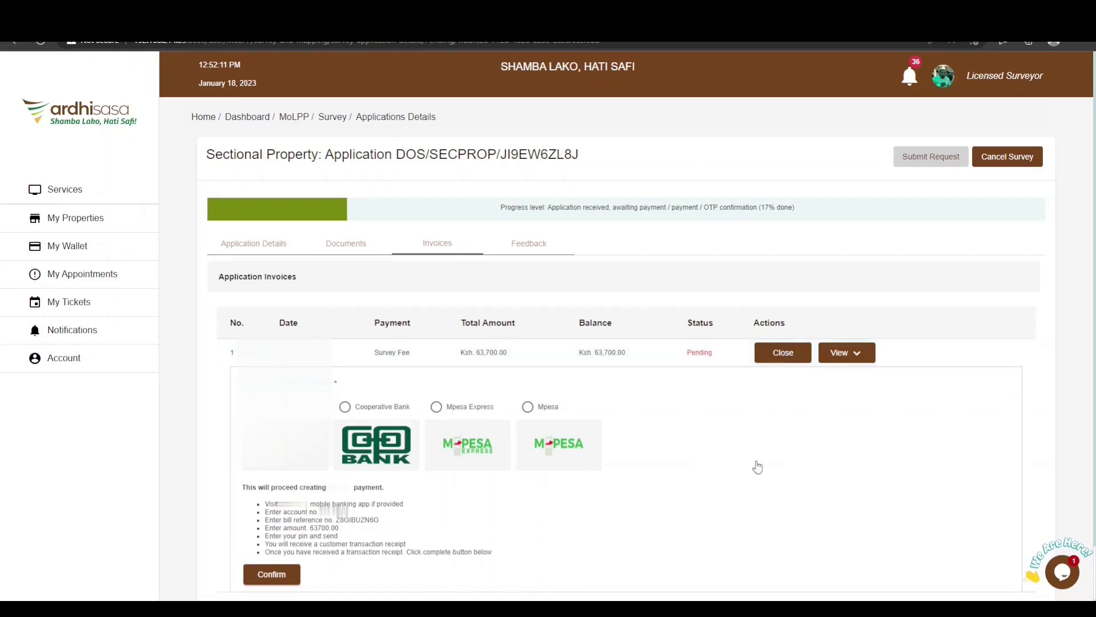
scroll(663, 470, "down", 1)
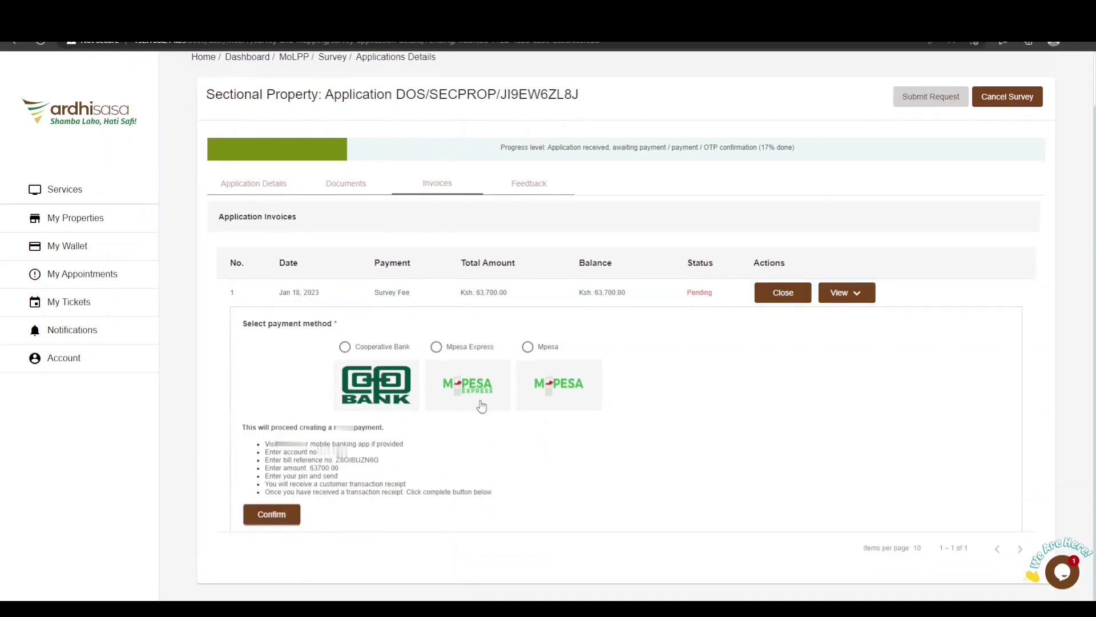
left_click(528, 347)
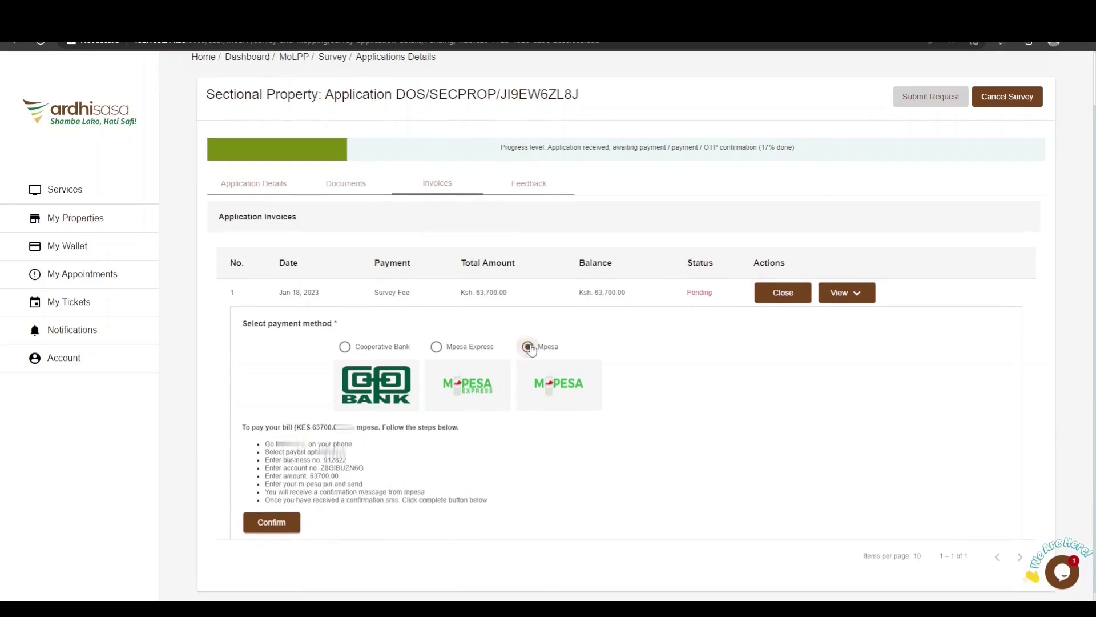
left_click(281, 518)
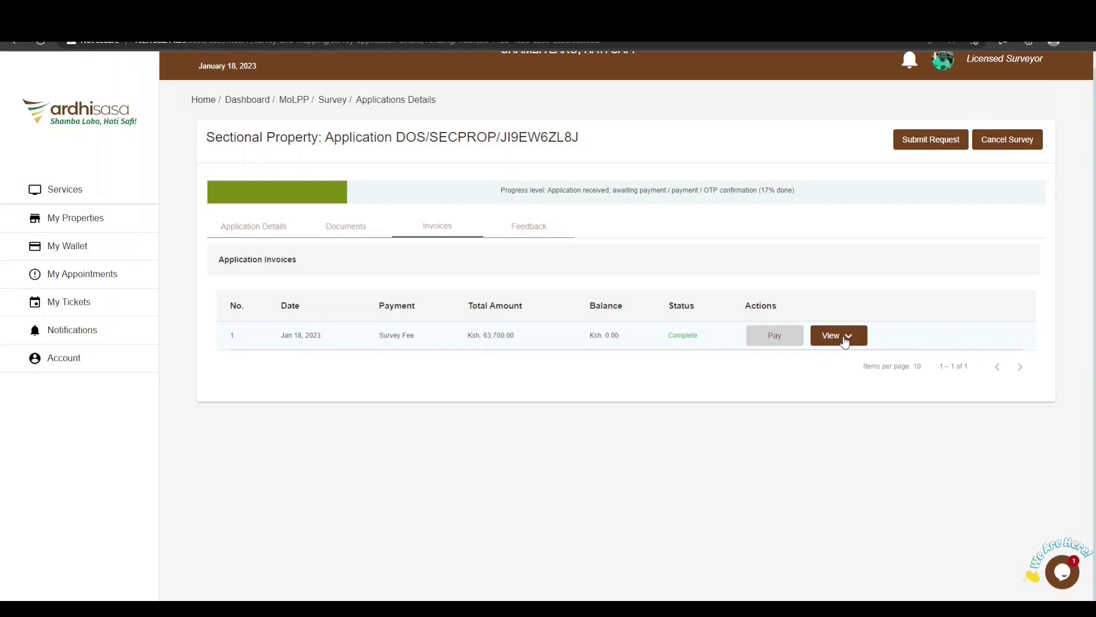
left_click(845, 341)
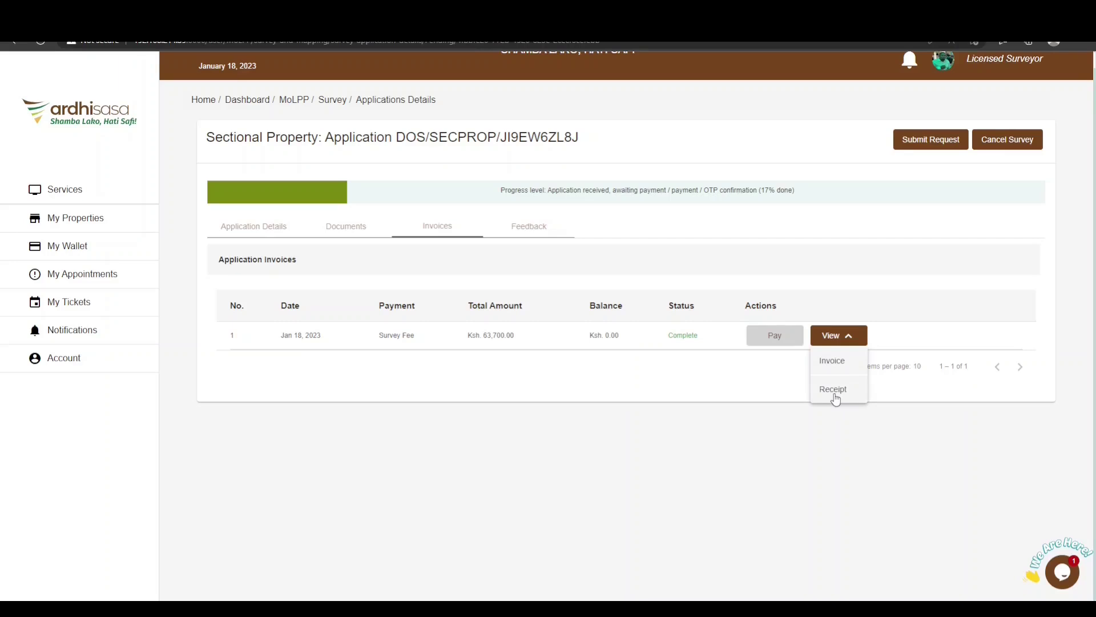
left_click(846, 338)
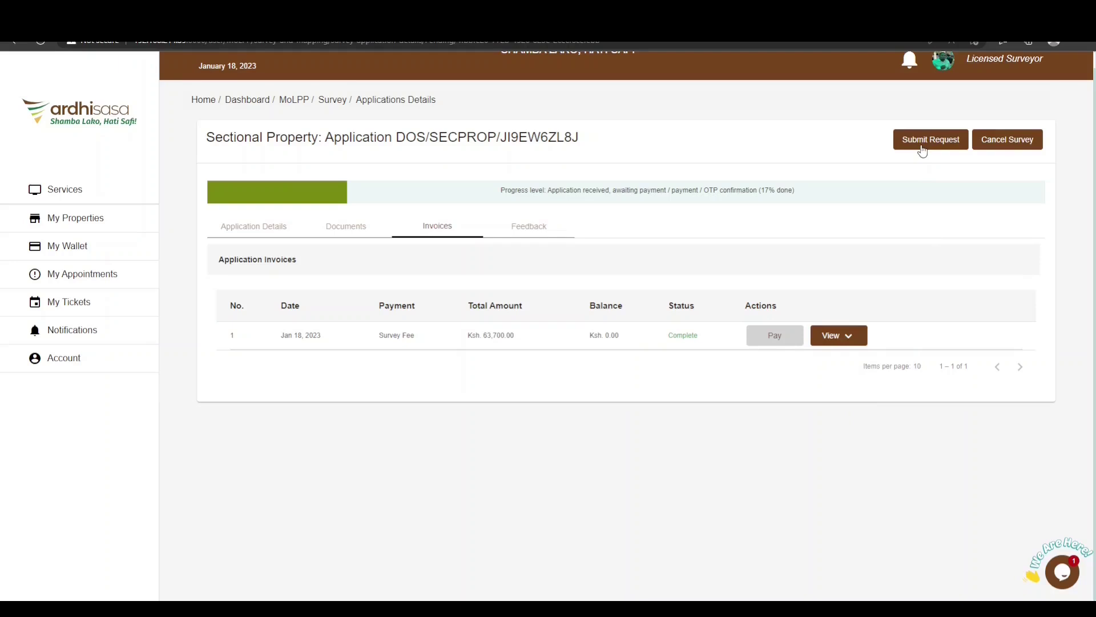
Submit the paid request, confirm with Yes, and close the success dialog.
left_click(922, 147)
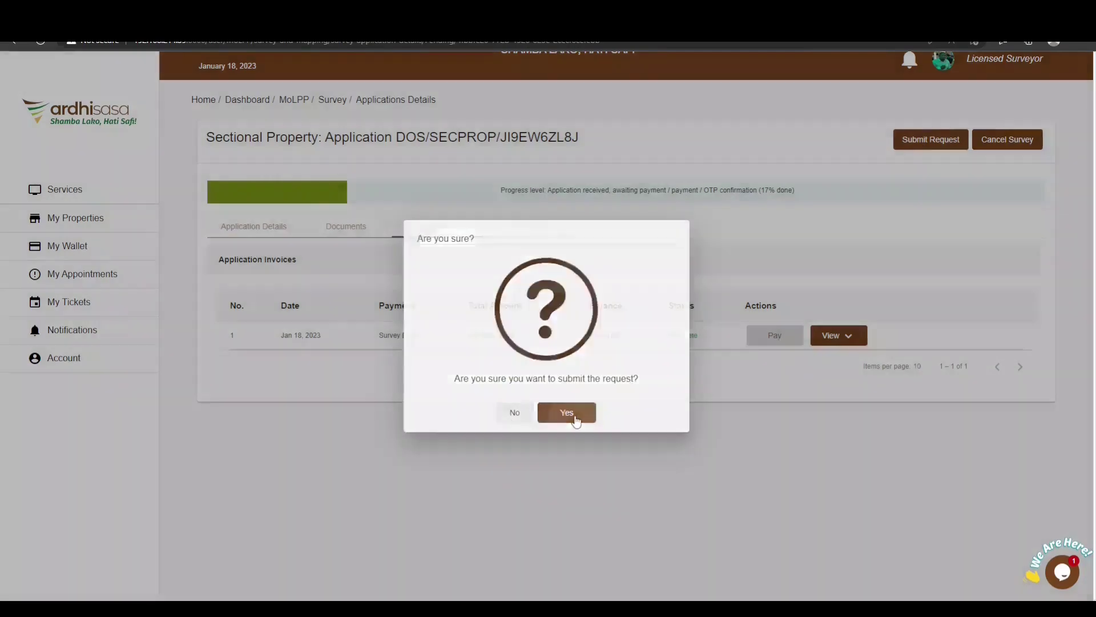
left_click(575, 419)
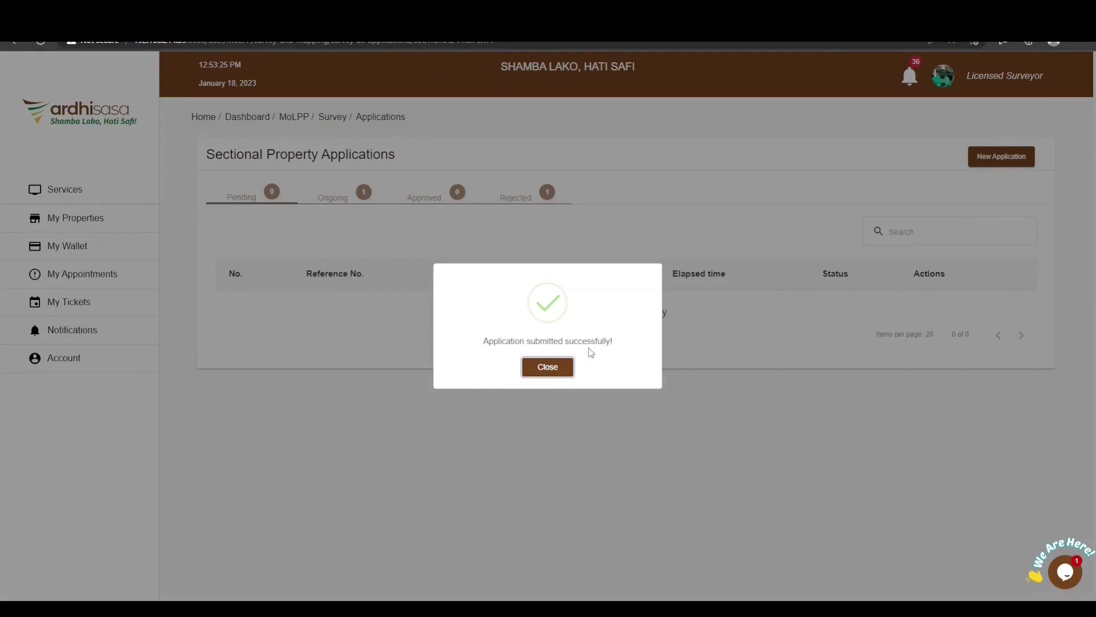
left_click(547, 368)
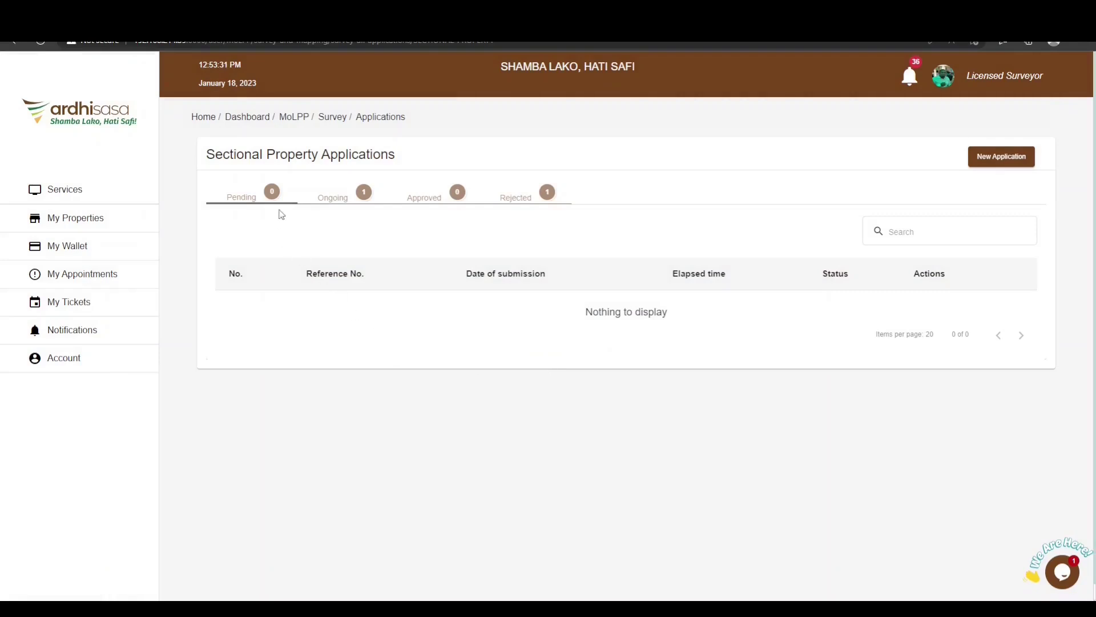
Open the application from the Ongoing tab to see its Ongoing status at 25%.
left_click(339, 201)
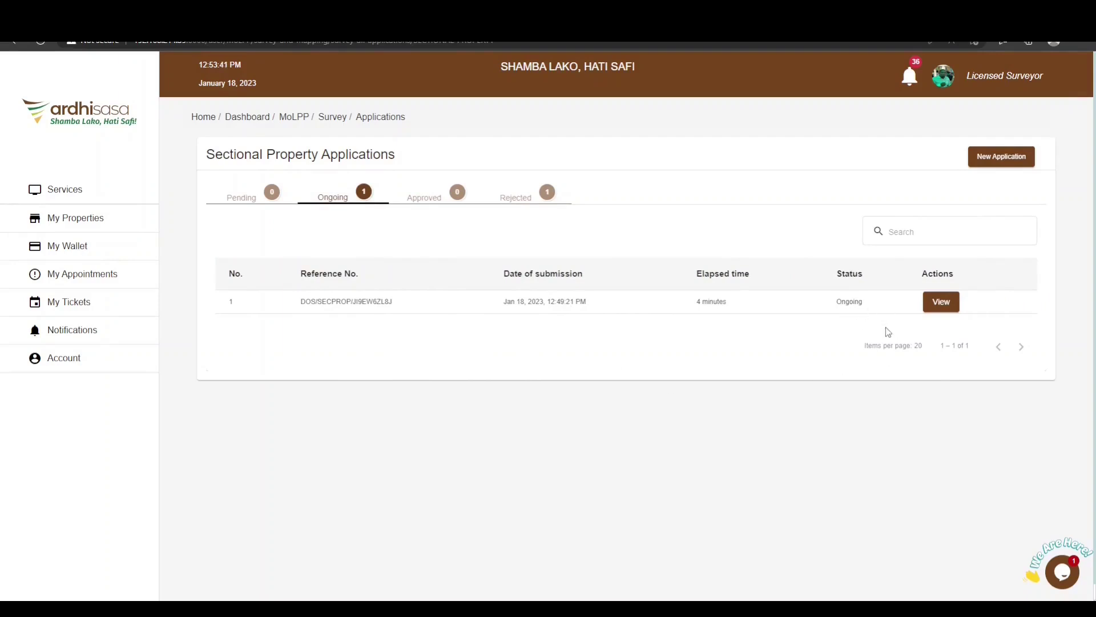
left_click(940, 303)
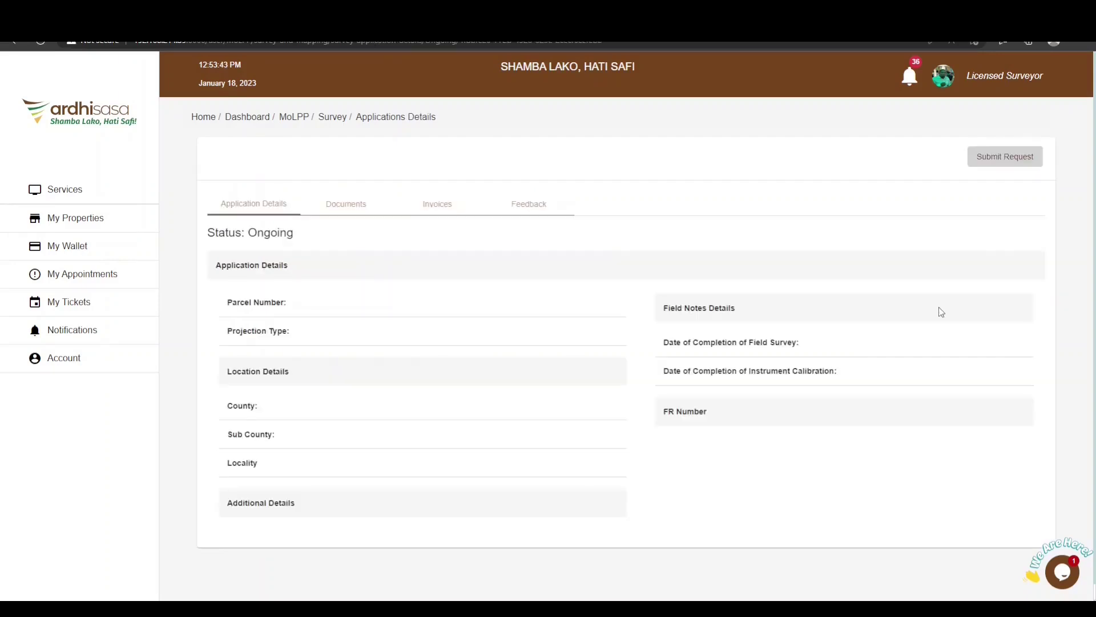